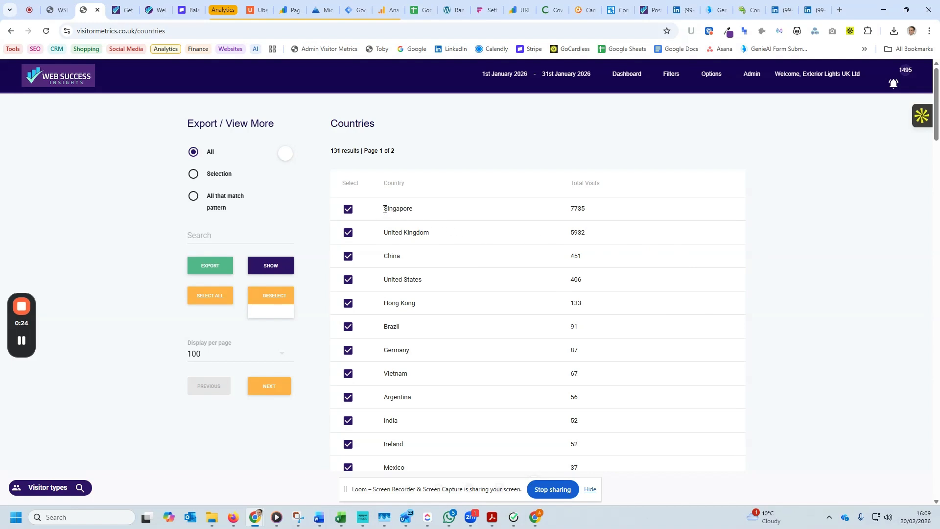
left_click_drag(385, 210, 612, 214)
left_click(607, 214)
From the list of all pages, show the visit results for only exteriorlights.co.uk/shop/bollard-lights.
left_click(669, 77)
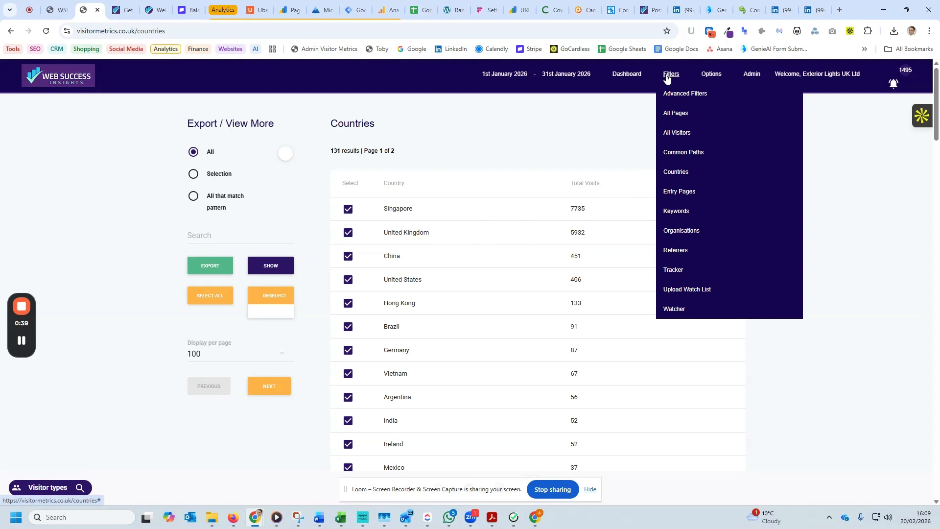
left_click(676, 113)
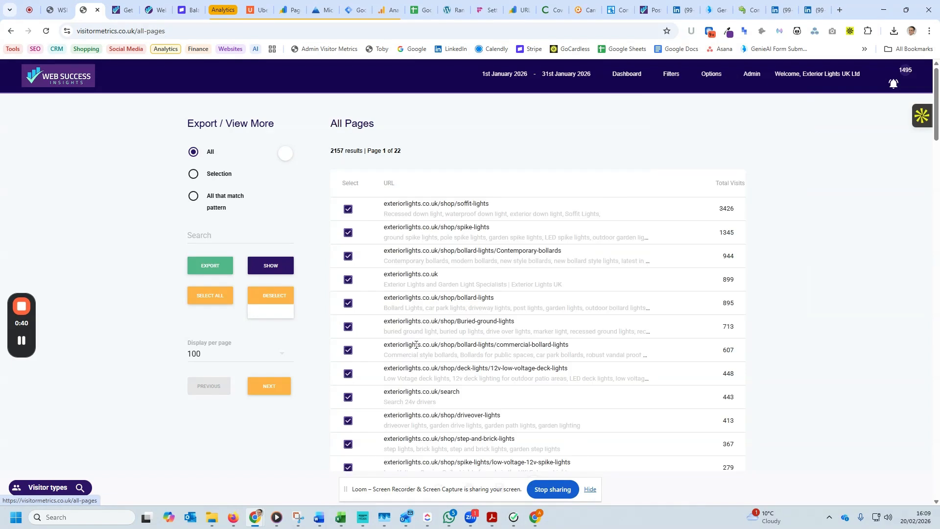
left_click(276, 297)
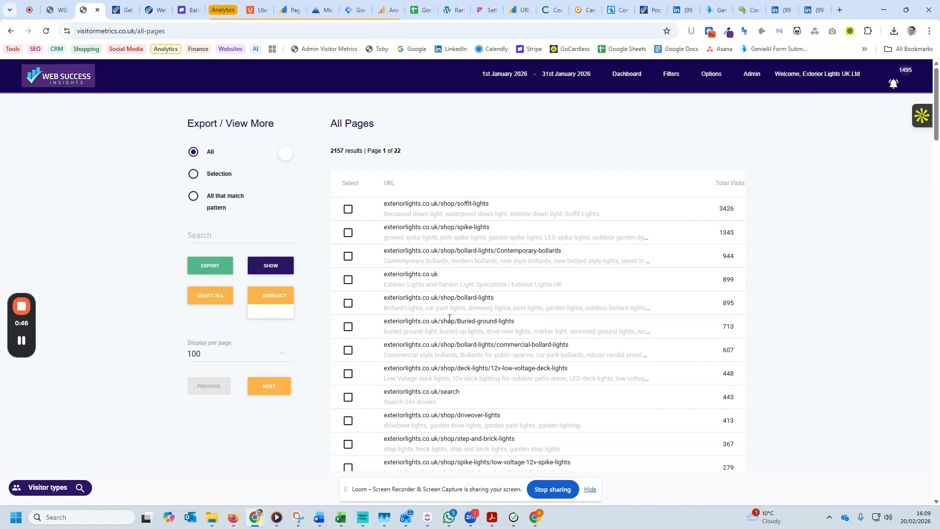
left_click(348, 303)
left_click(271, 266)
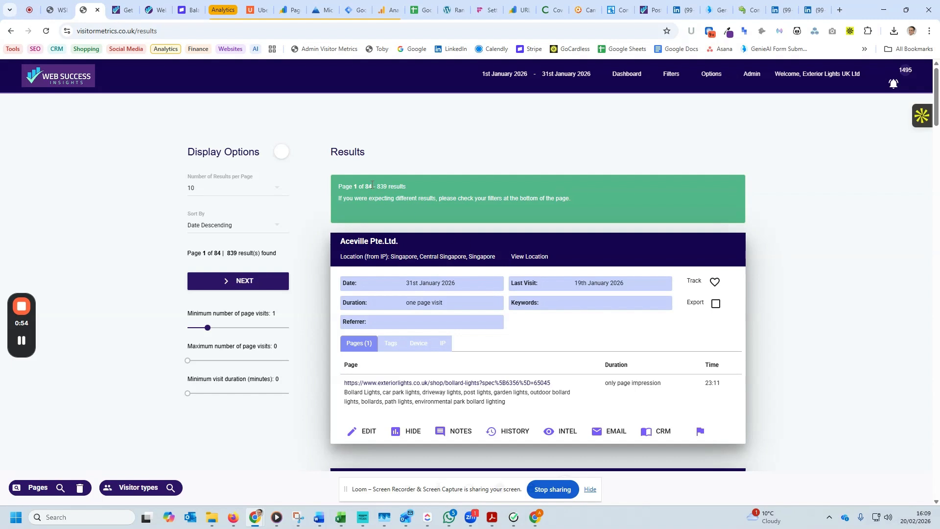
Examine the number of results and the visitor locations for the bollard lights page.
double_click(381, 186)
left_click_drag(392, 260, 496, 258)
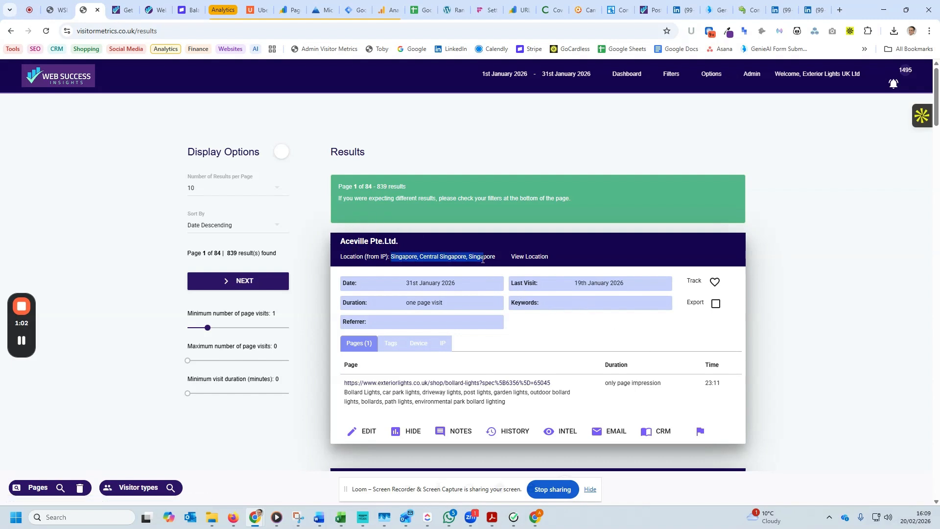
scroll(416, 260, "down", 5)
mouse_move(391, 247)
left_mouse_down()
mouse_move(495, 248)
mouse_move(390, 239)
left_mouse_up()
scroll(563, 274, "down", 5)
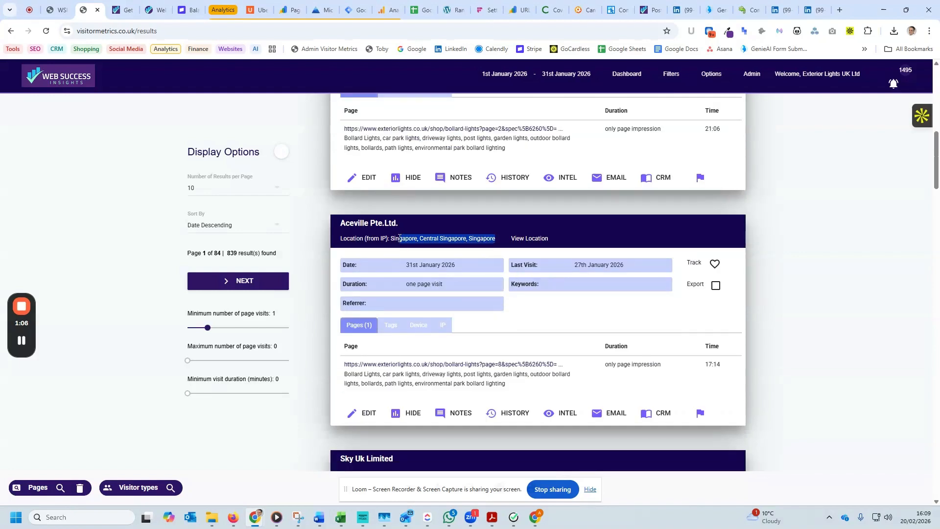
scroll(581, 212, "up", 10)
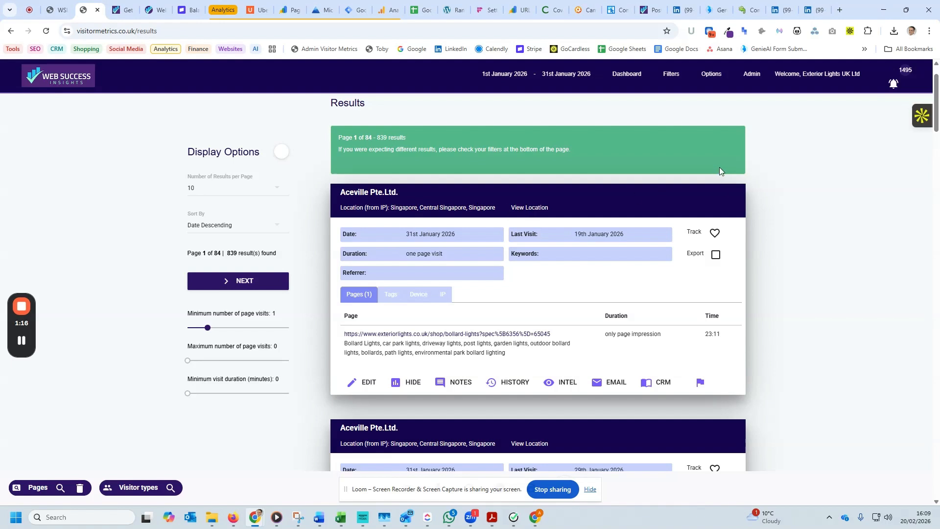
Go to Advanced Filters and start a filter of type Country in Scenario 1.
mouse_move(672, 75)
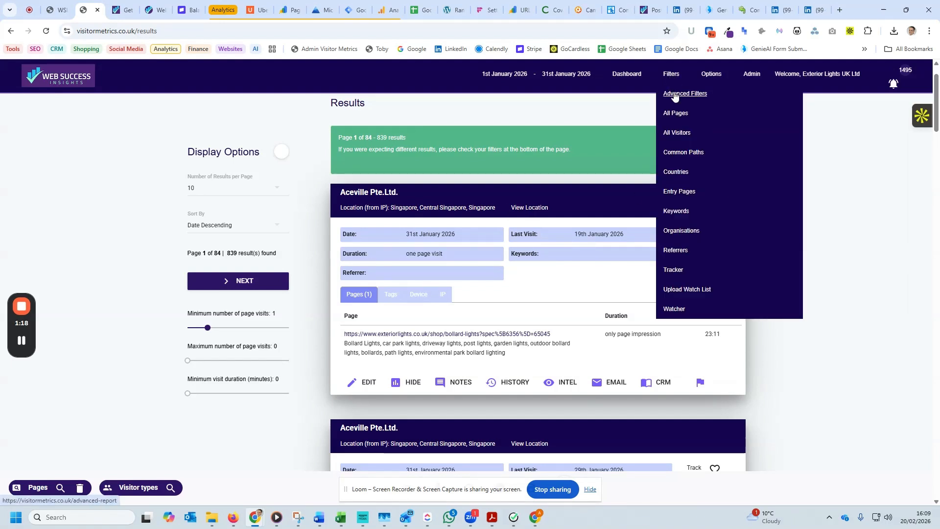
left_click(675, 98)
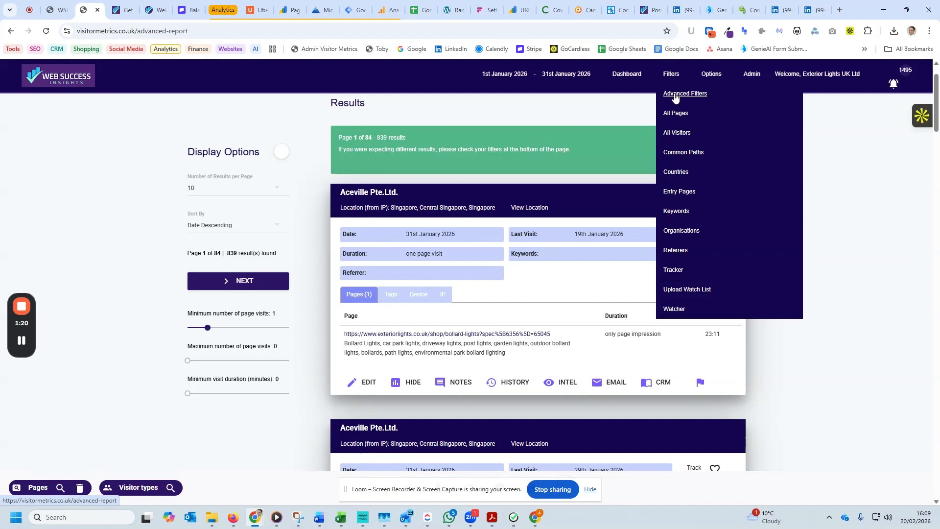
left_click(485, 310)
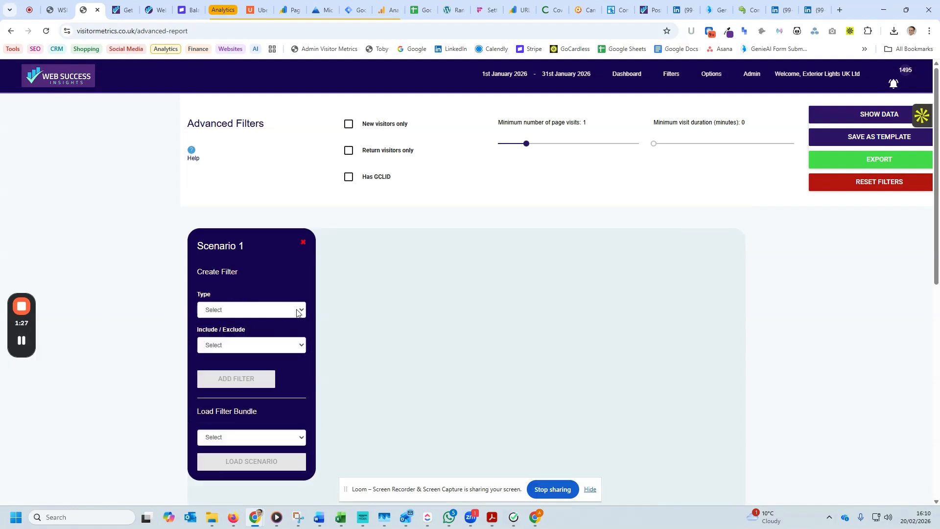
left_click(302, 310)
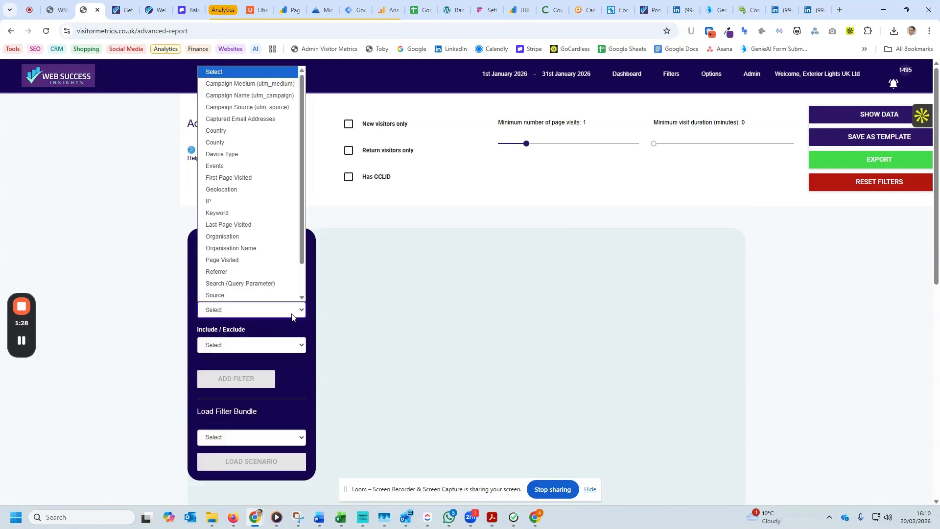
left_click(252, 132)
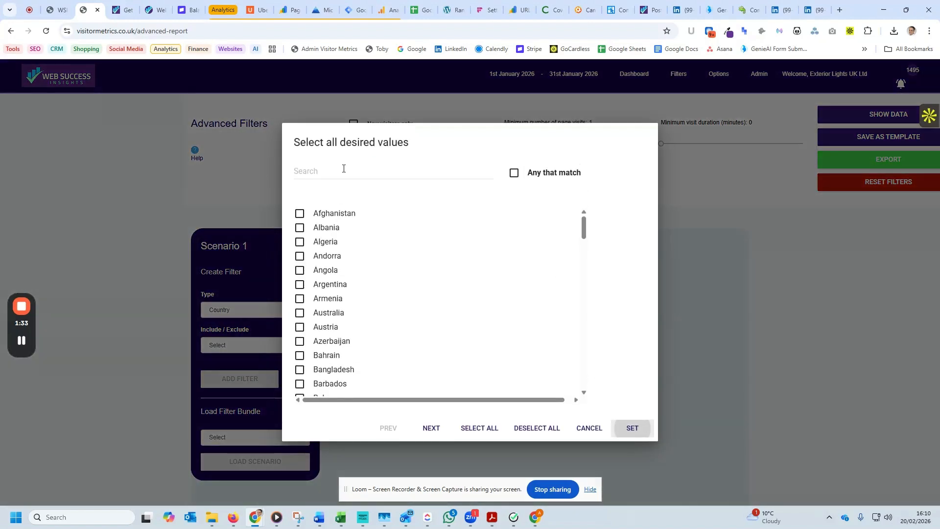
Choose United Kingdom and France as the filter's countries and add it to the scenario as an Include filter.
left_click(344, 168)
type("king")
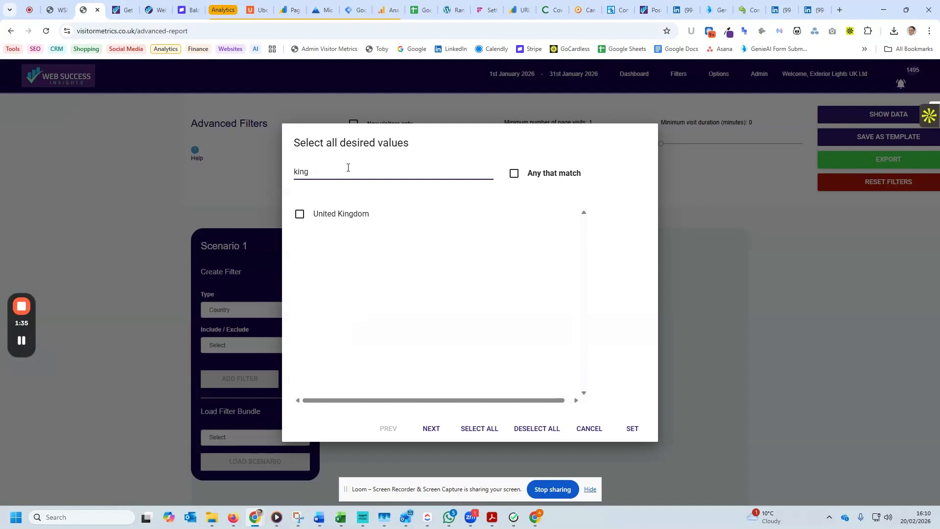
left_click(300, 214)
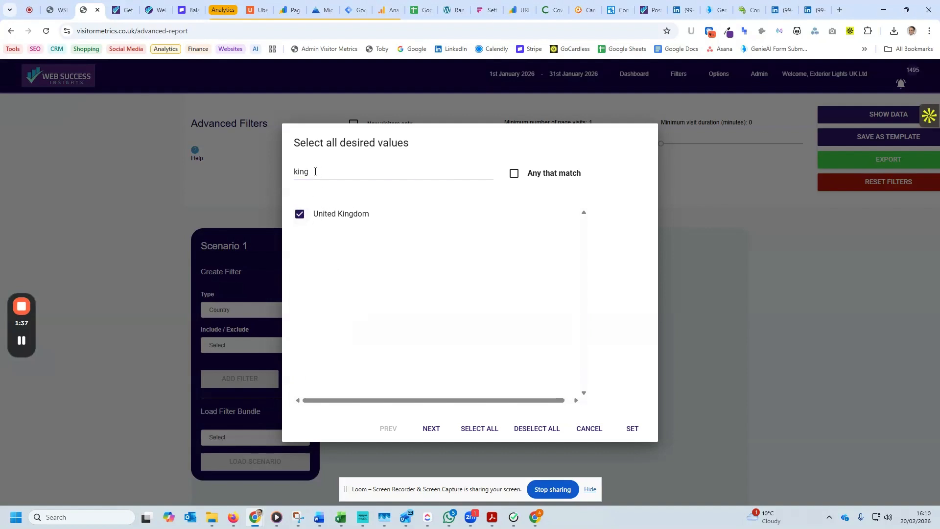
left_click_drag(315, 171, 276, 172)
type("france")
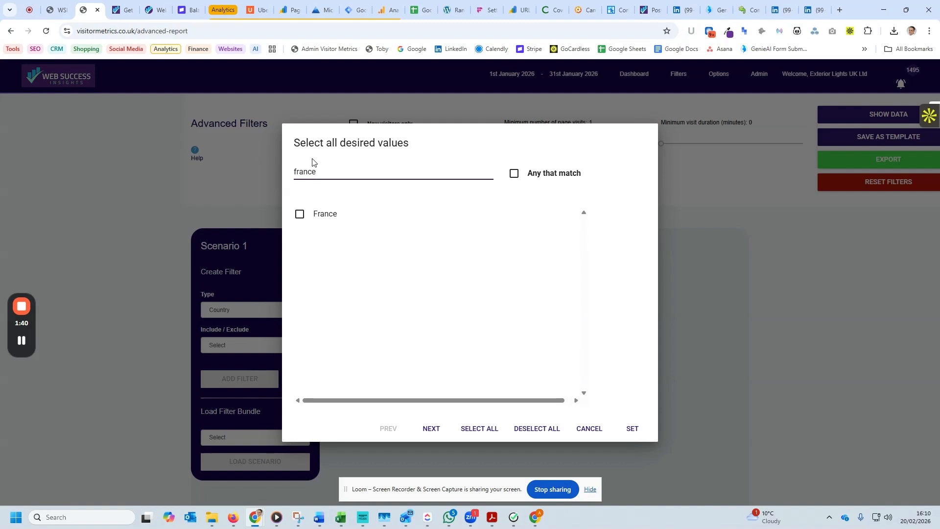
left_click(299, 214)
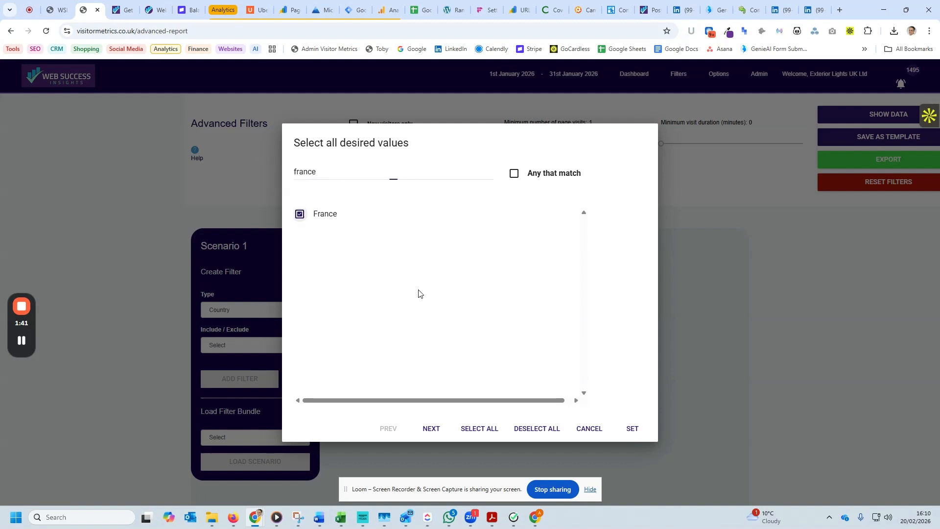
left_click(633, 430)
left_click(228, 349)
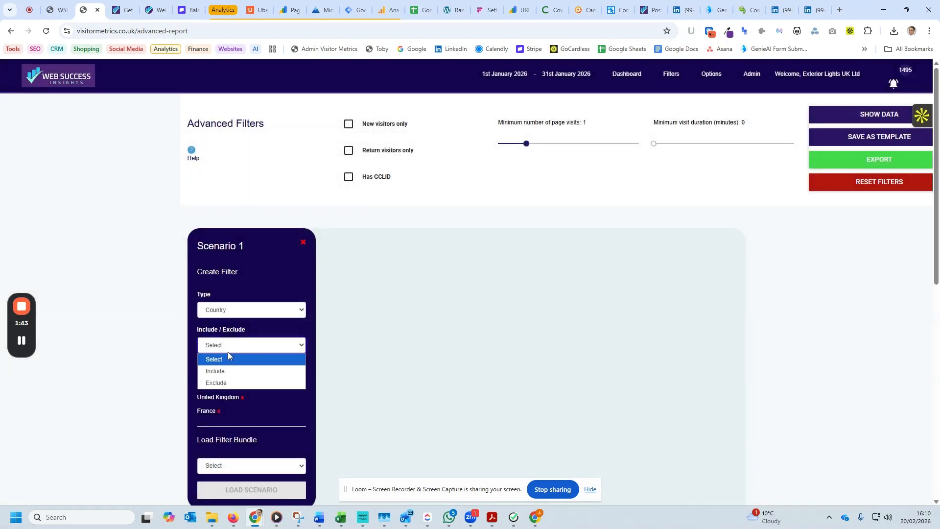
left_click(230, 371)
left_click(250, 382)
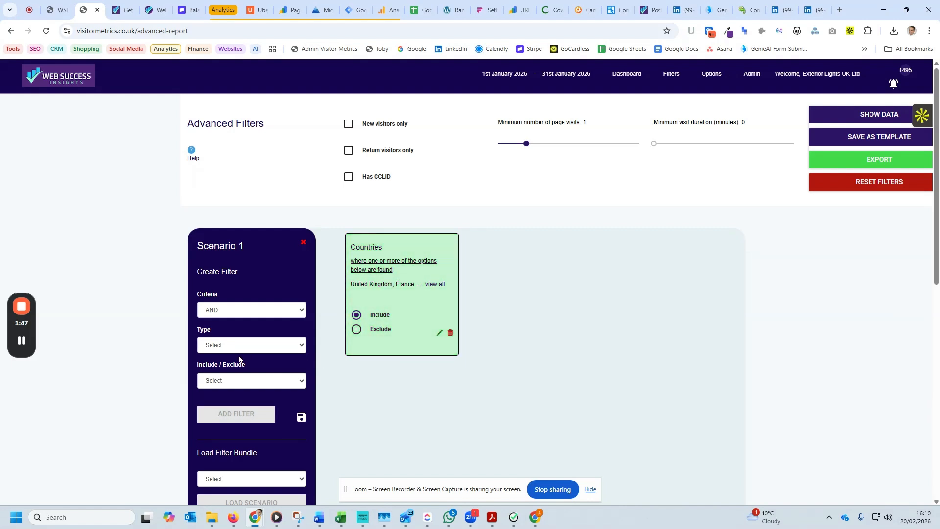
Add an Include filter with AND for Page Visited exteriorlights.co.uk/shop/bollard-lights and show the matching data.
left_click(249, 348)
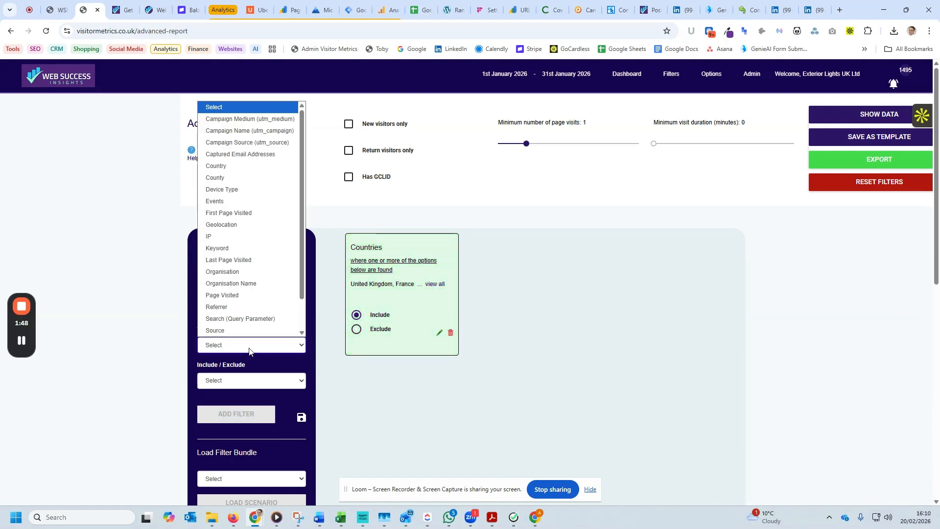
left_click(232, 296)
left_click(331, 173)
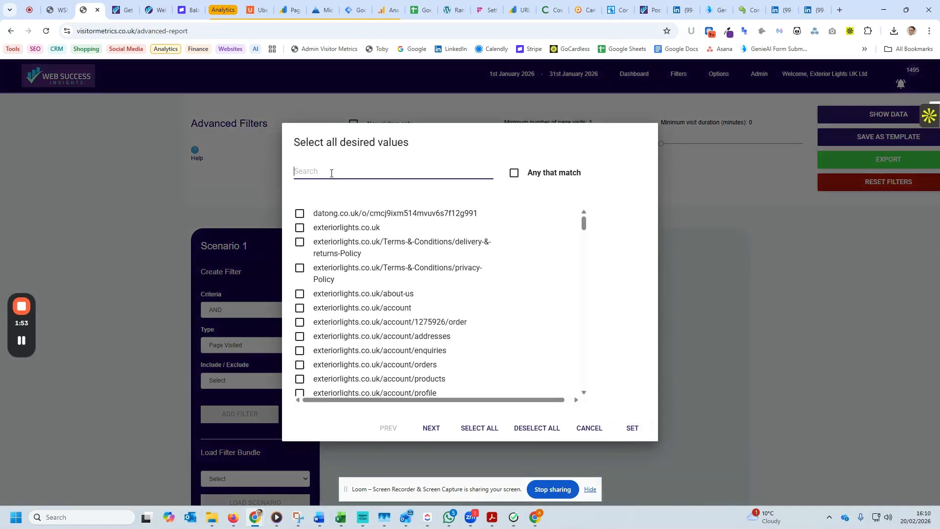
type("/shop/bollard-lights")
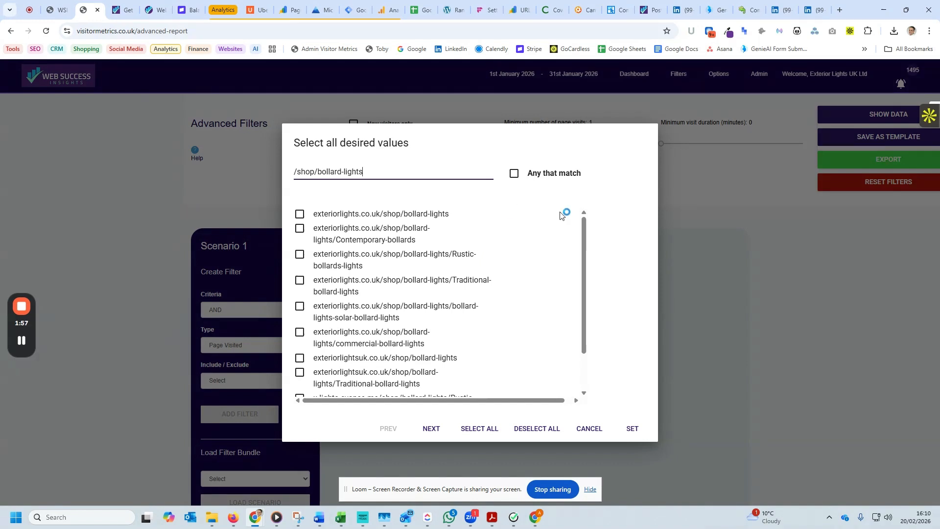
left_click(300, 214)
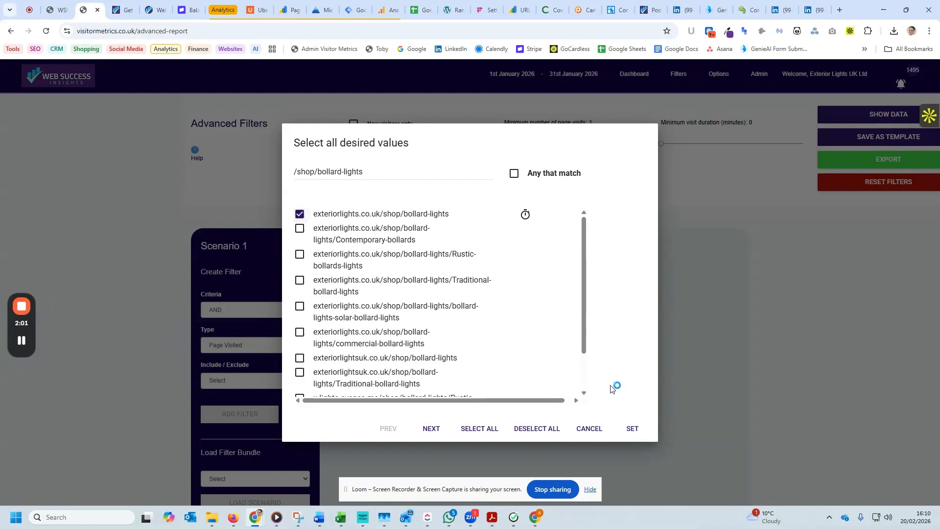
left_click(632, 428)
left_click(233, 381)
left_click(224, 406)
left_click(223, 411)
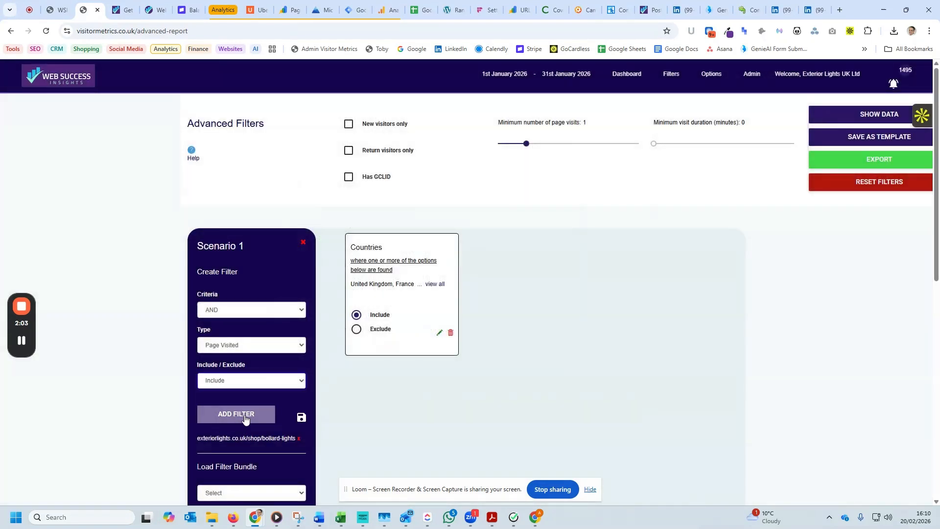
left_click(888, 115)
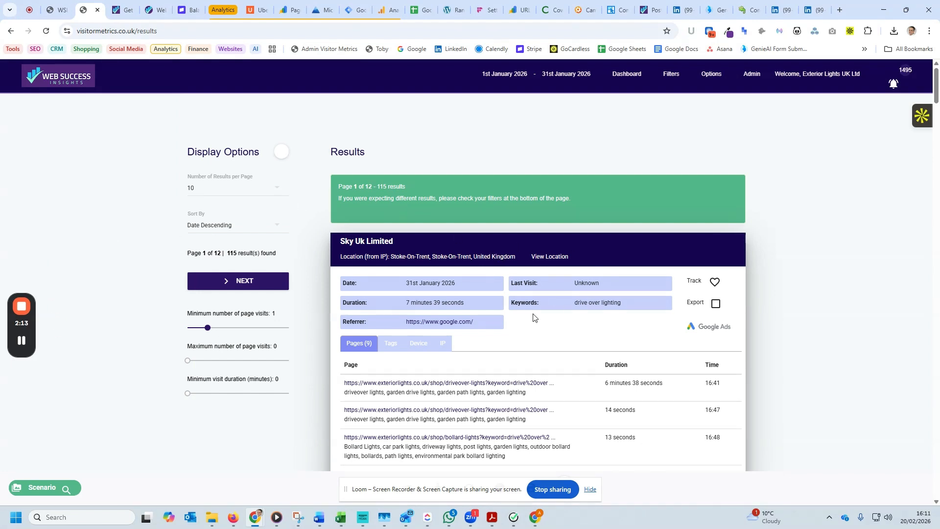
Examine the pages visited, durations and locations of the visitors in the filtered results.
scroll(512, 259, "down", 3)
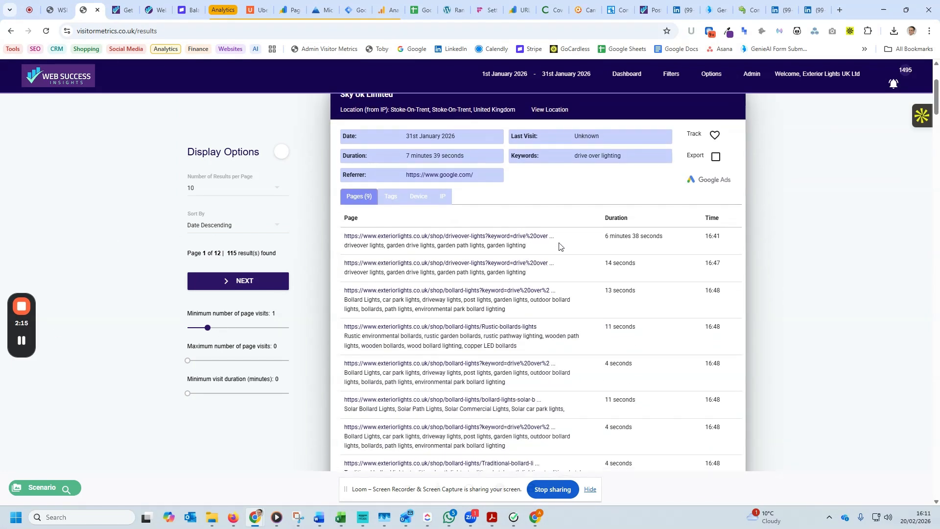
scroll(571, 259, "down", 2)
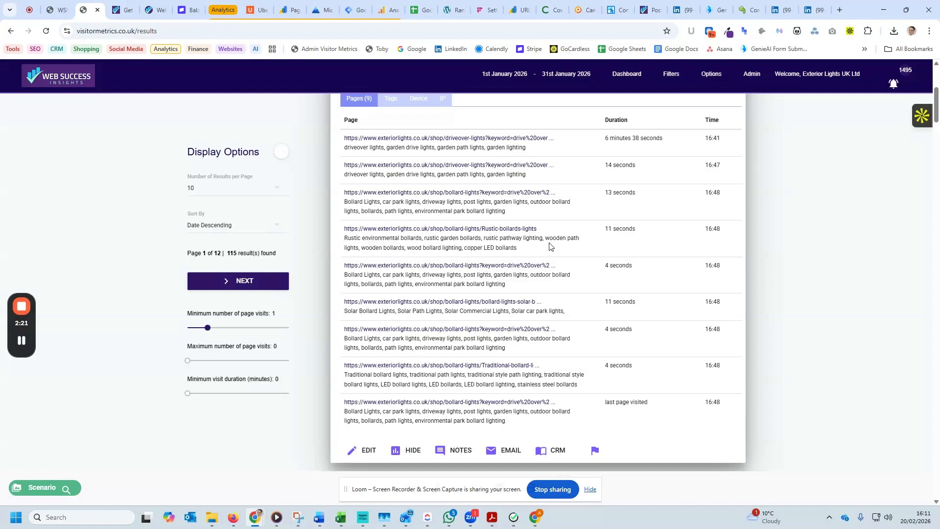
scroll(544, 247, "down", 7)
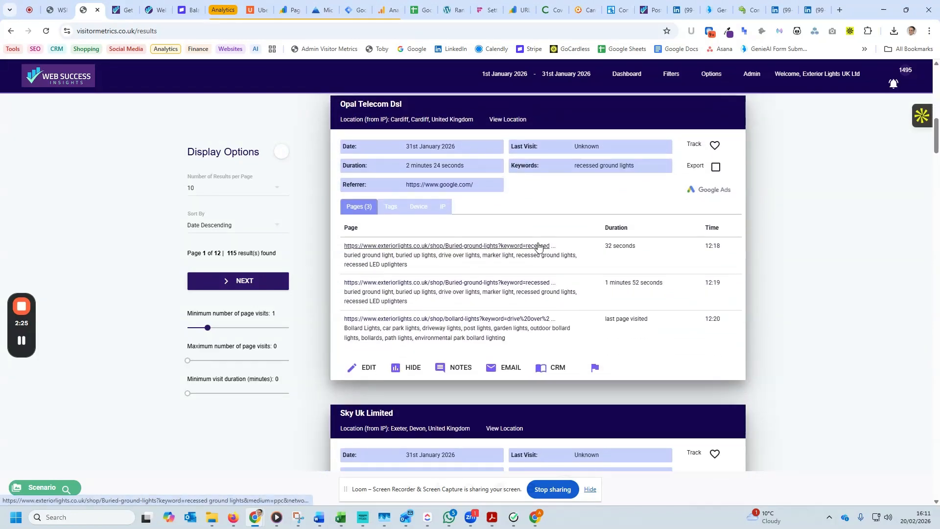
scroll(538, 245, "up", 10)
scroll(539, 245, "down", 1)
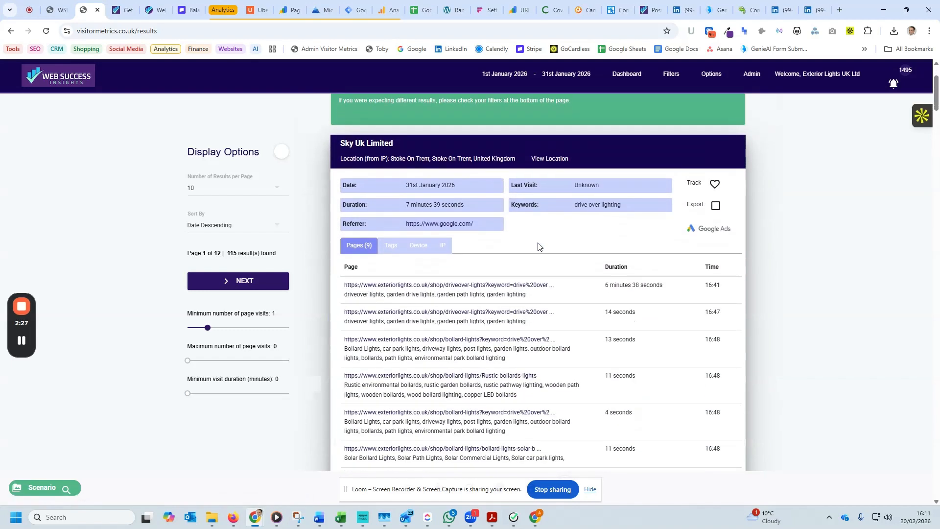
From the first visit's bollard-lights link, browse Contemporary Bollard Lights to the Lisenne product page, highlight /product/ in its address and return to the results.
left_click(406, 345)
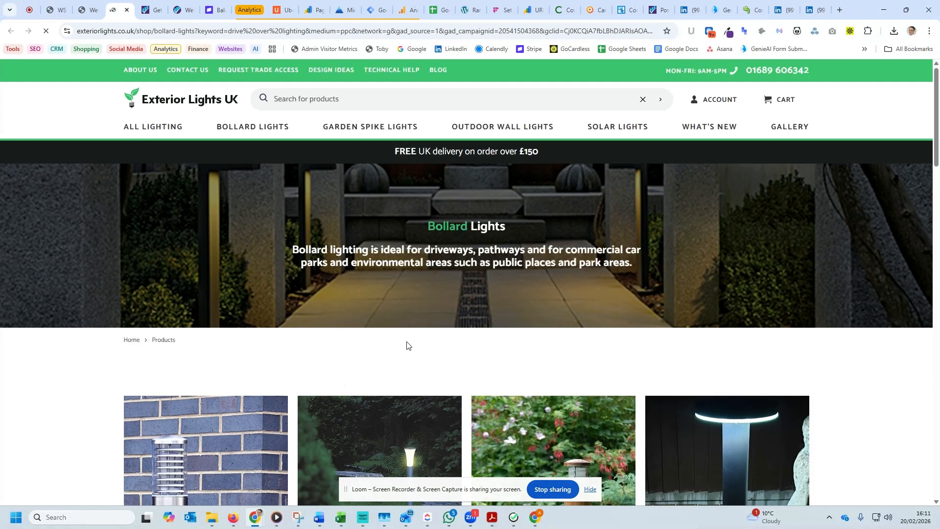
scroll(406, 342, "down", 4)
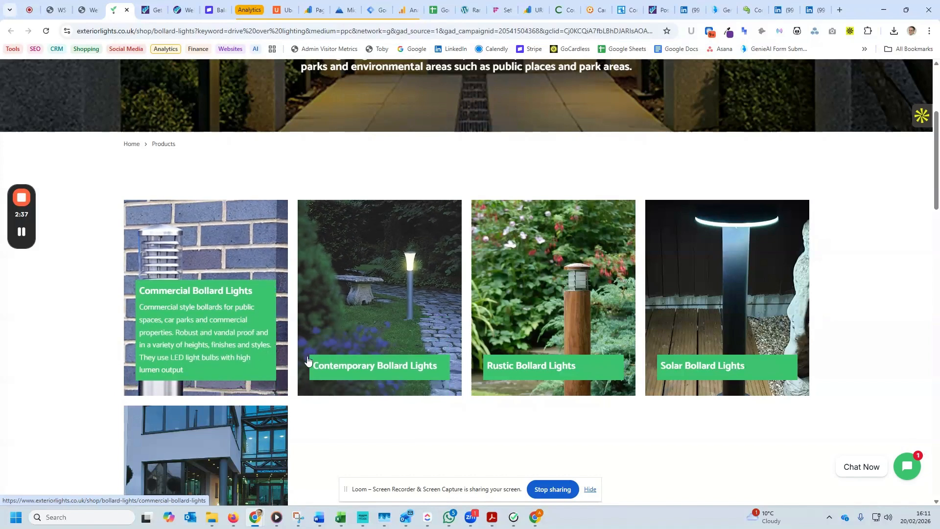
left_click(392, 333)
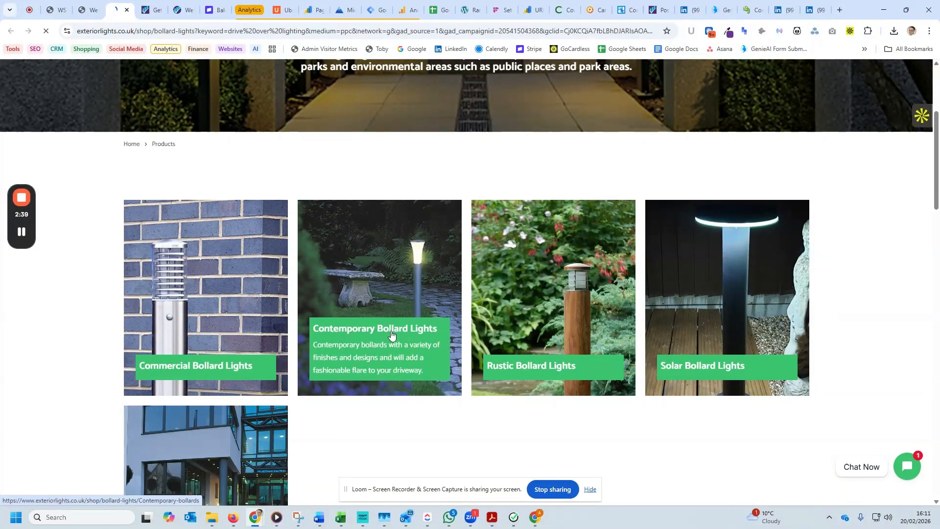
scroll(343, 326, "down", 4)
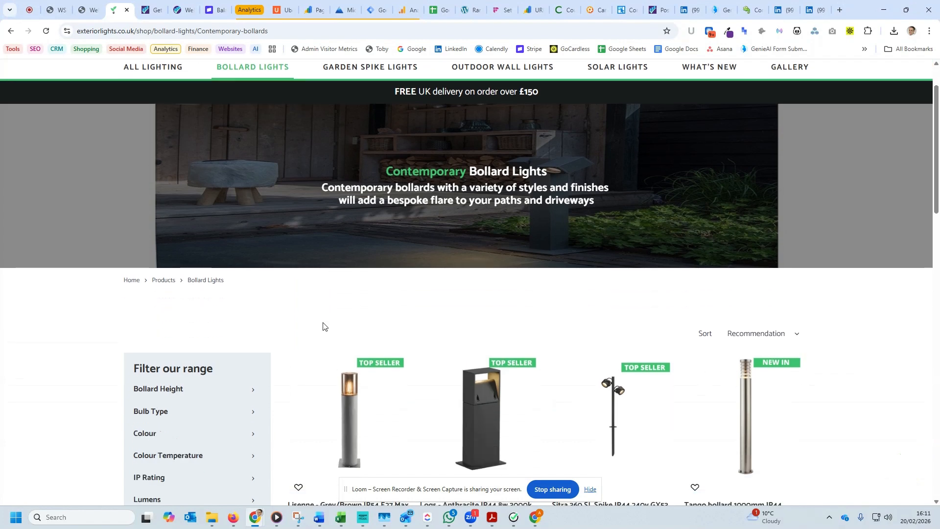
left_click(352, 311)
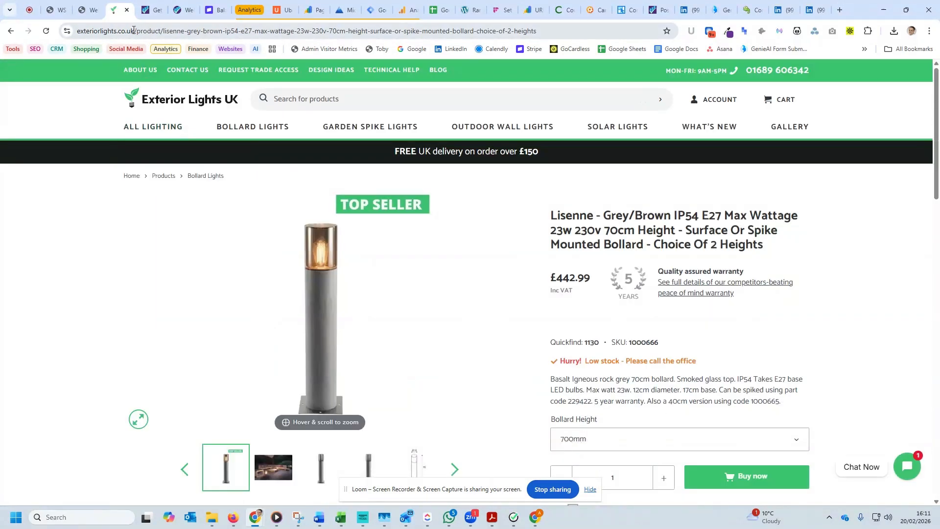
left_click_drag(134, 31, 163, 31)
key("ctrl+c")
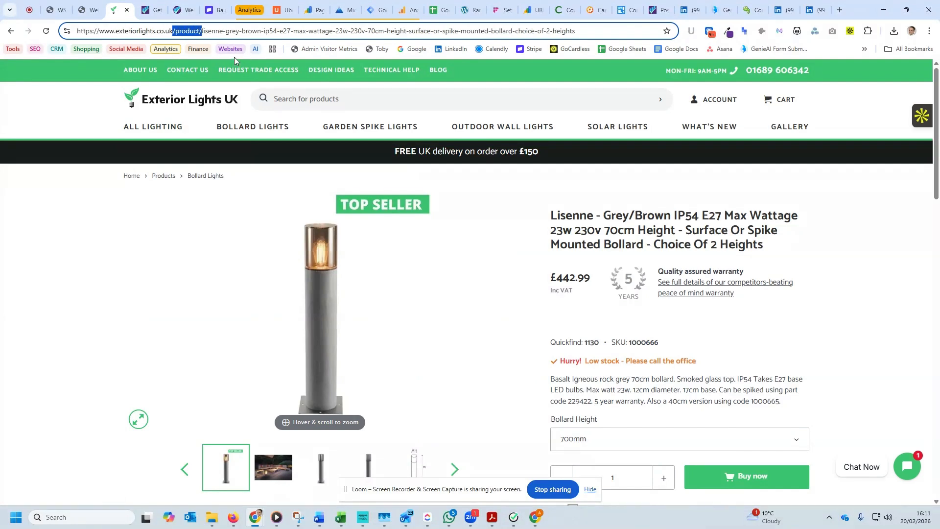
left_click(86, 10)
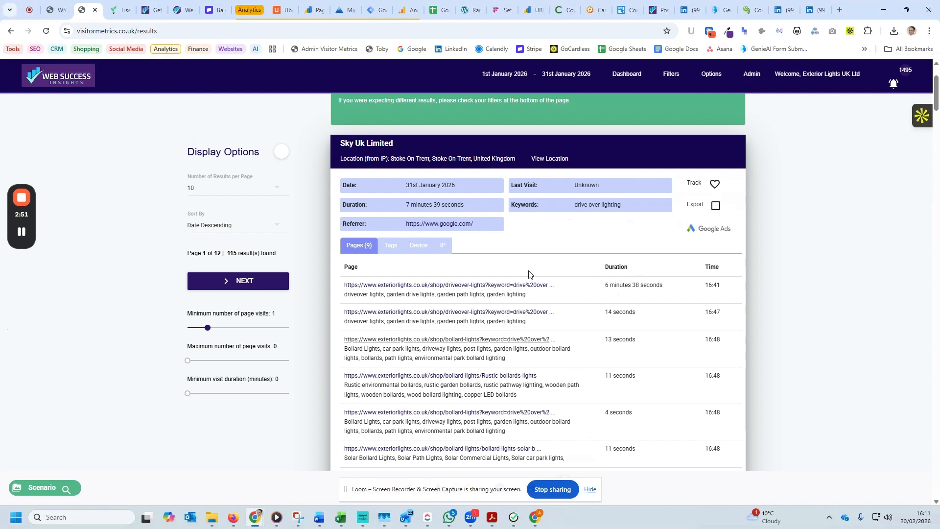
Highlight the result count, and in the advanced filters set up a Page Visited filter for any values that match /product/.
scroll(528, 274, "up", 2)
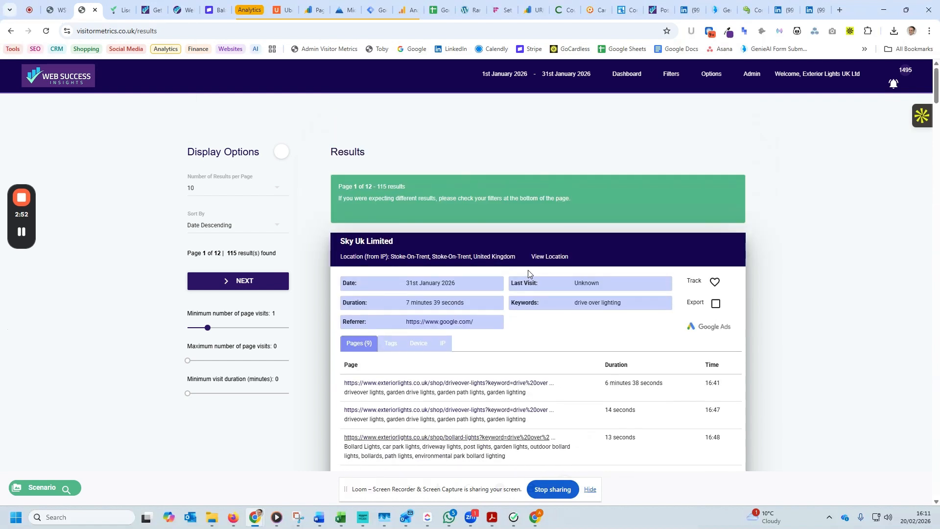
double_click(381, 186)
left_click(671, 74)
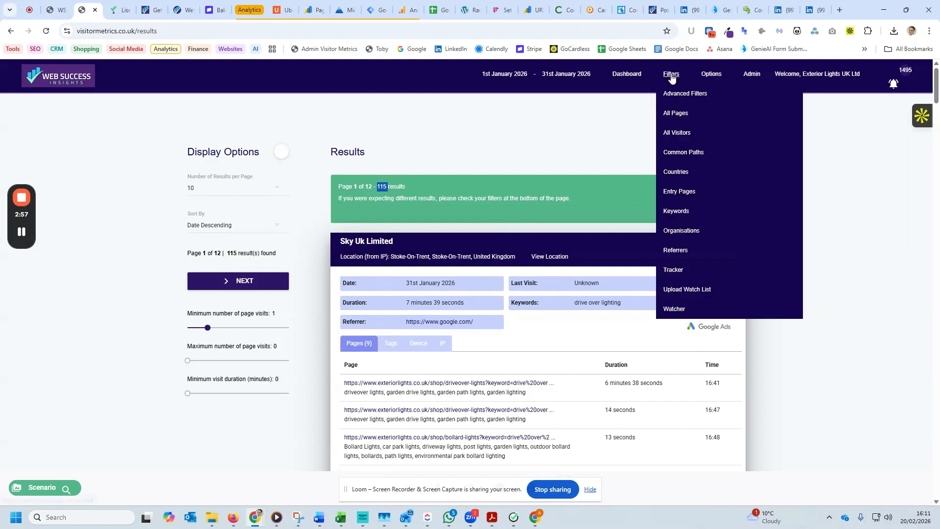
left_click(682, 100)
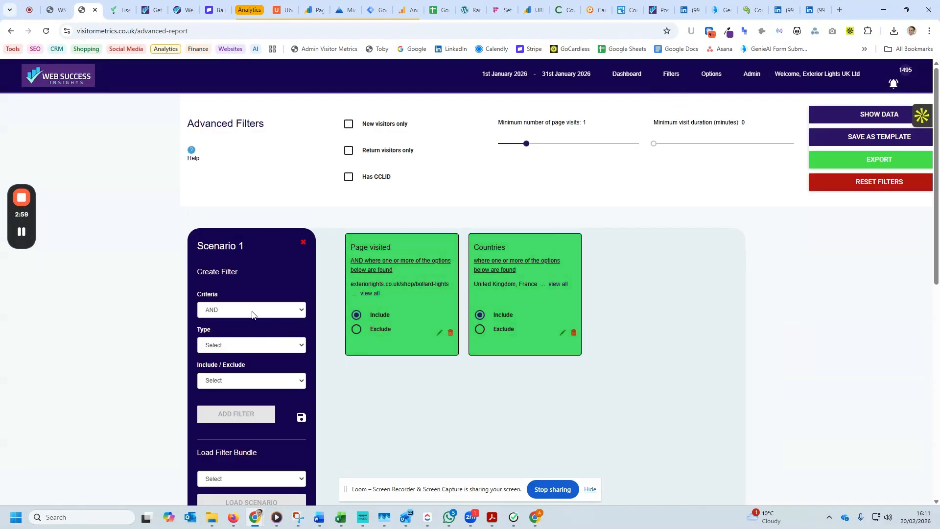
left_click(234, 346)
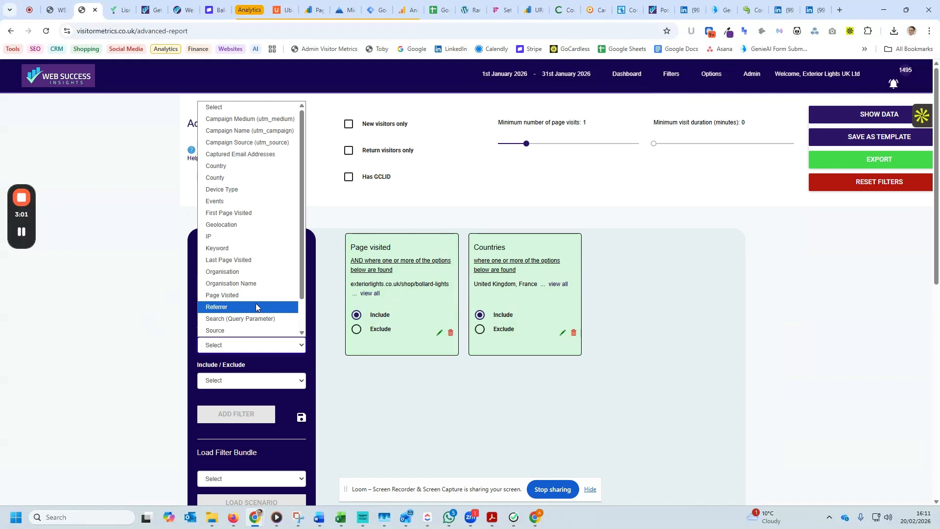
left_click(230, 295)
left_click(344, 169)
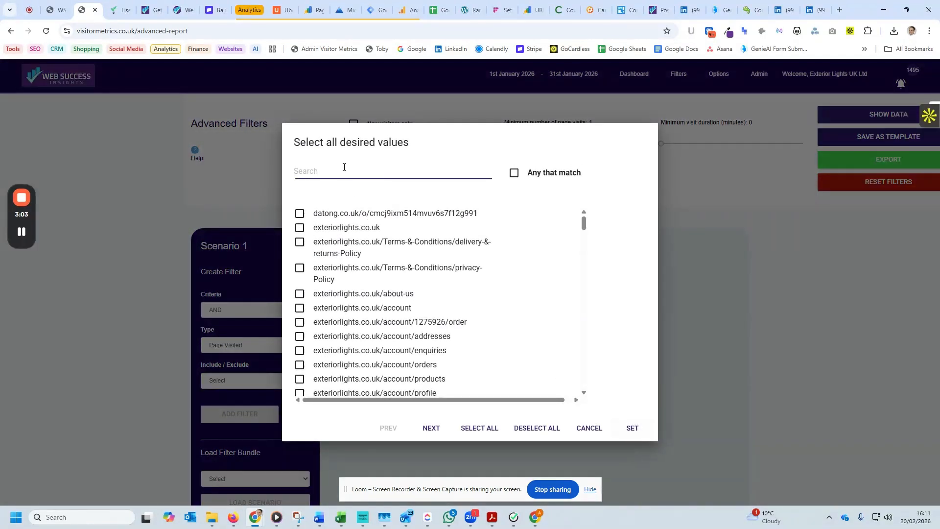
key("ctrl+v")
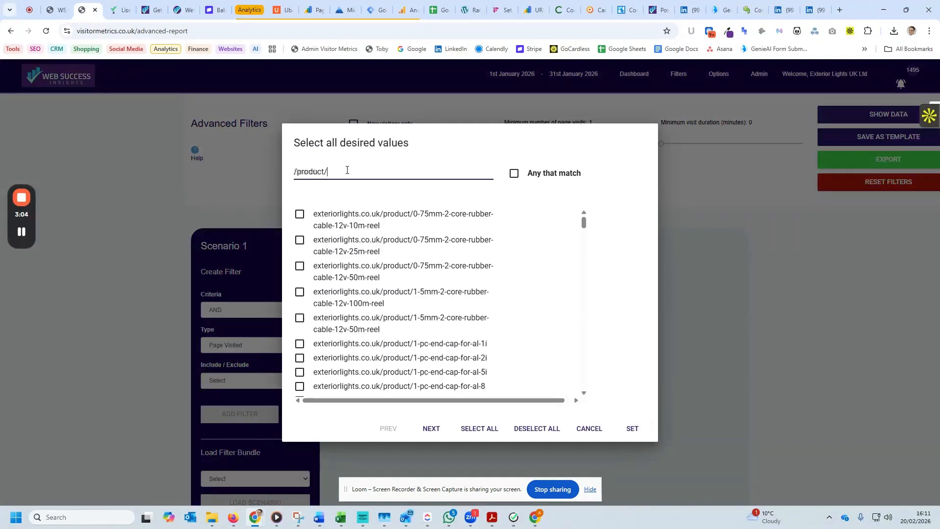
left_click(514, 173)
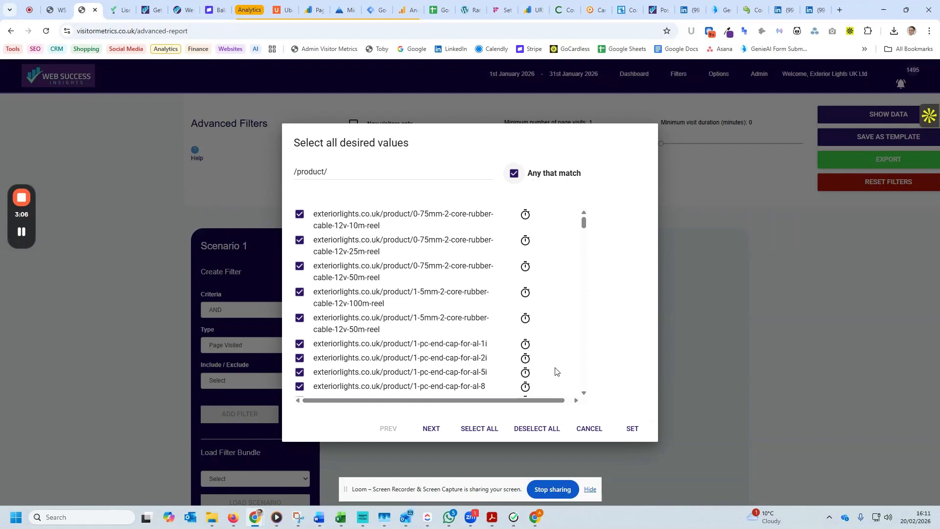
left_click(633, 428)
Add the /product/ page filter to the scenario as an Include filter and show the matching data.
left_click(281, 382)
left_click(221, 405)
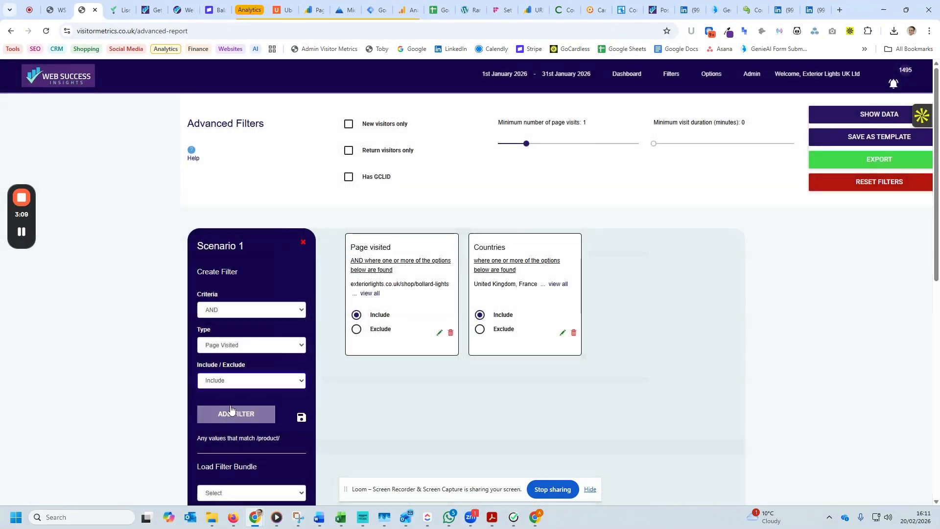
left_click(225, 415)
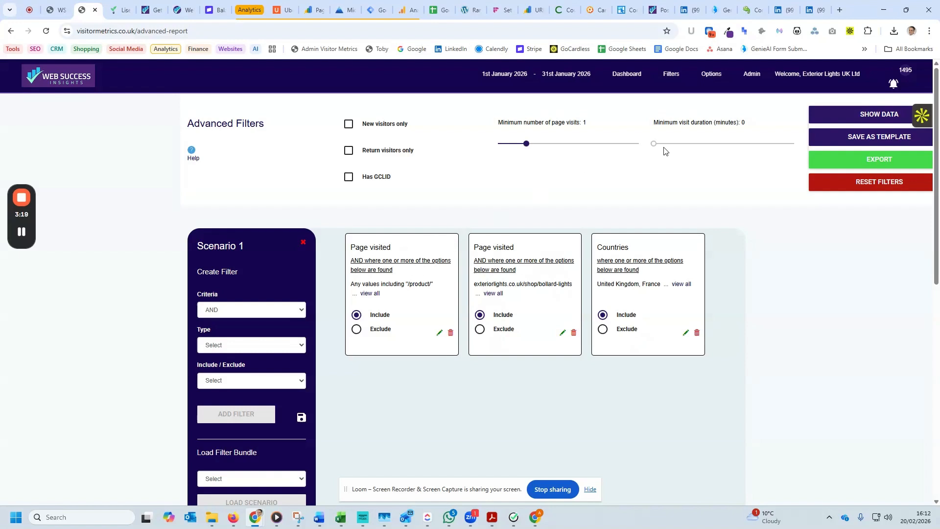
left_click(865, 117)
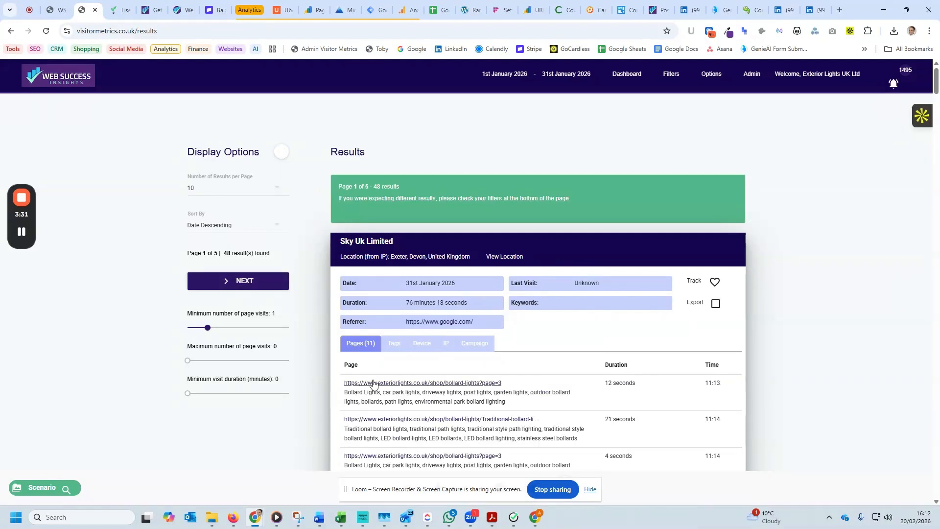
Examine the bollard-lights and product pages viewed in each filtered visit, with their durations and visitor locations.
scroll(502, 357, "down", 2)
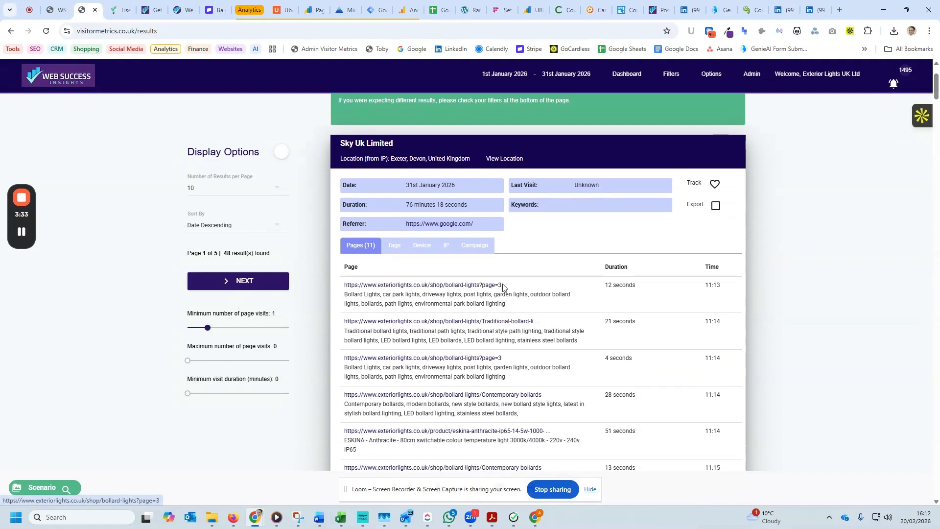
scroll(549, 289, "down", 3)
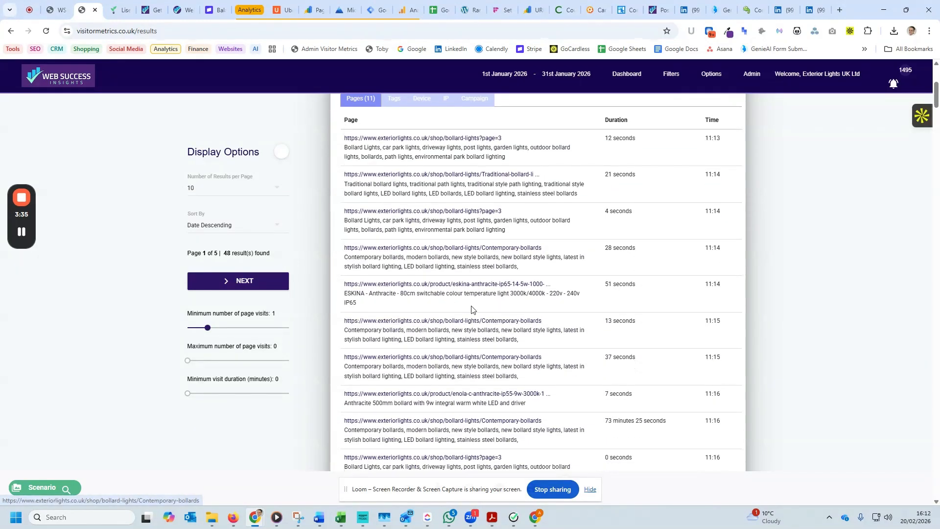
scroll(502, 338, "down", 6)
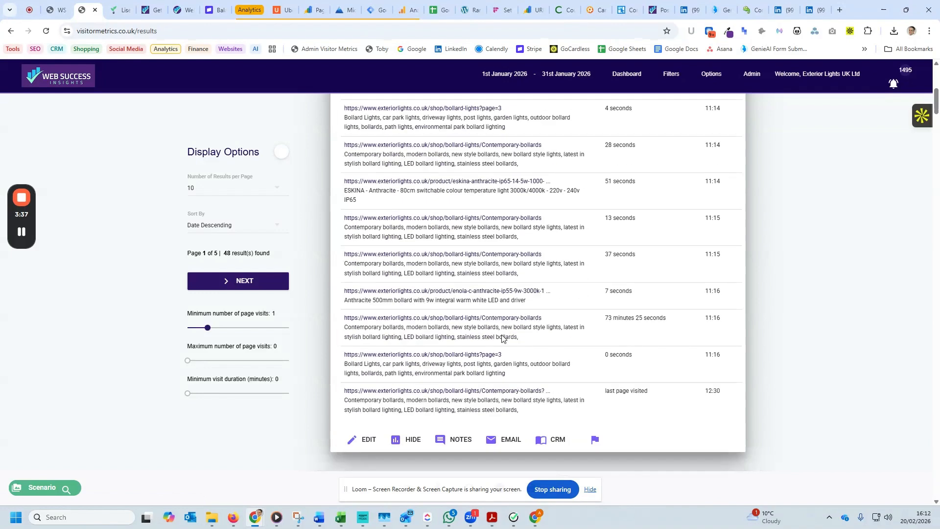
scroll(502, 338, "down", 1)
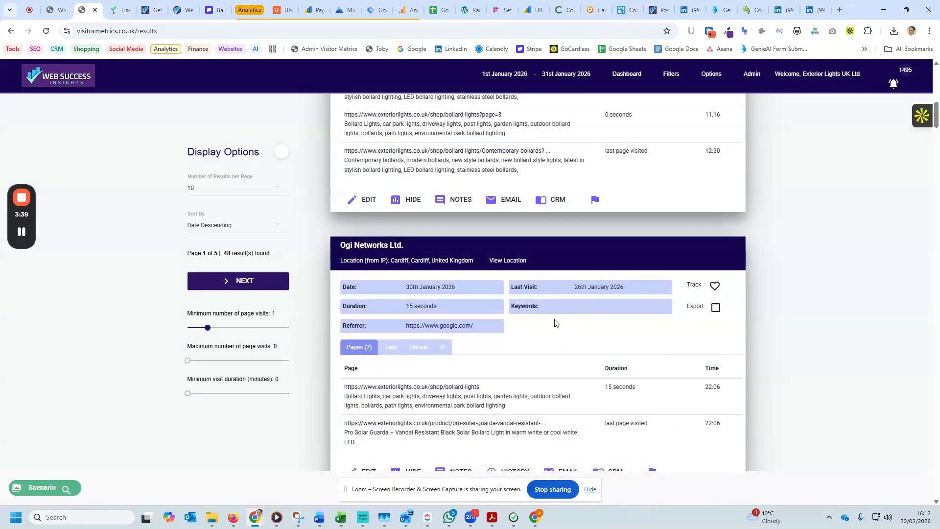
scroll(540, 300, "down", 2)
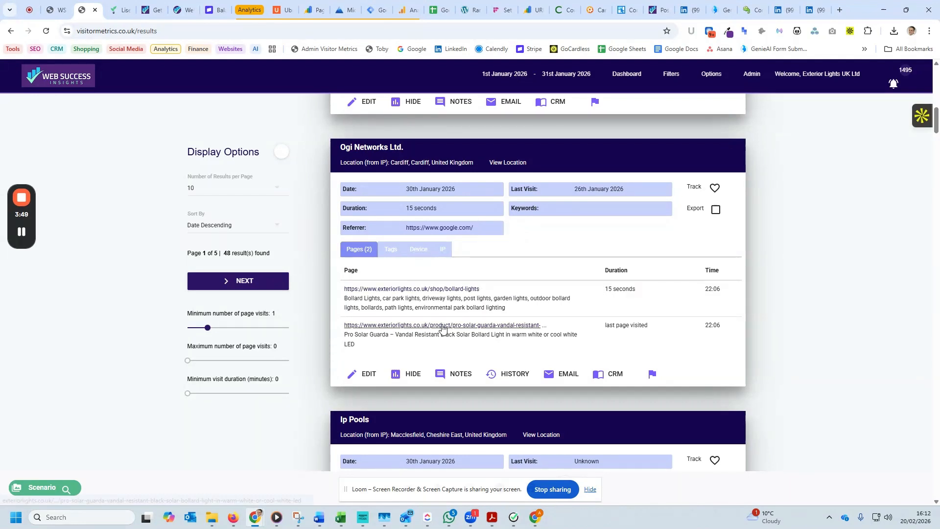
scroll(621, 327, "down", 7)
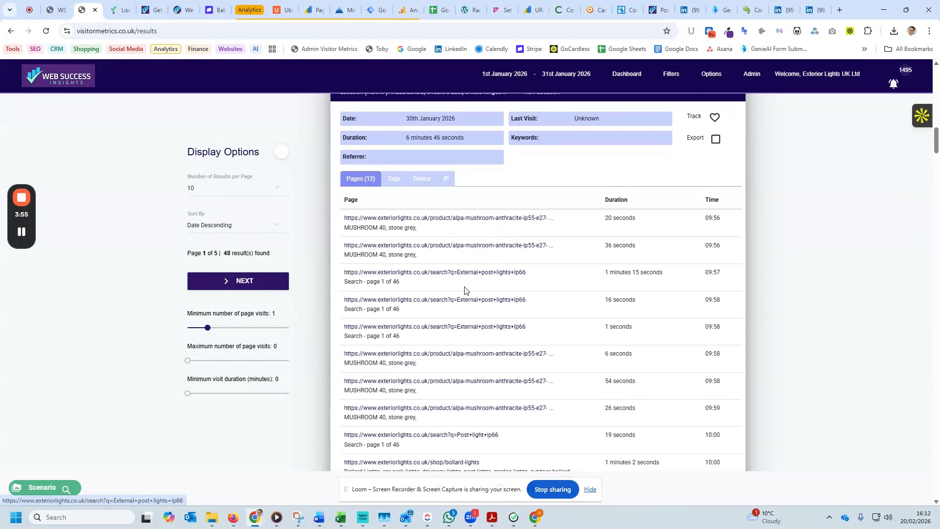
scroll(536, 318, "down", 4)
scroll(536, 318, "down", 5)
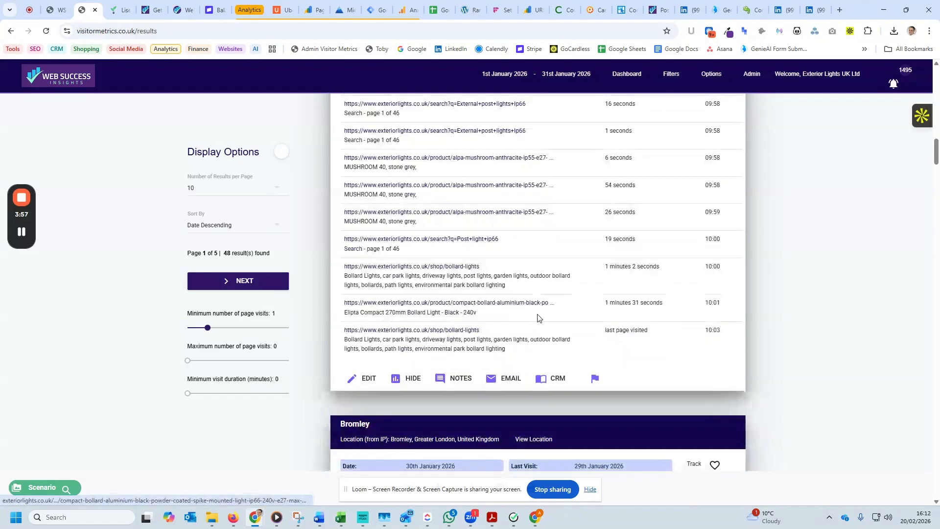
scroll(534, 319, "down", 2)
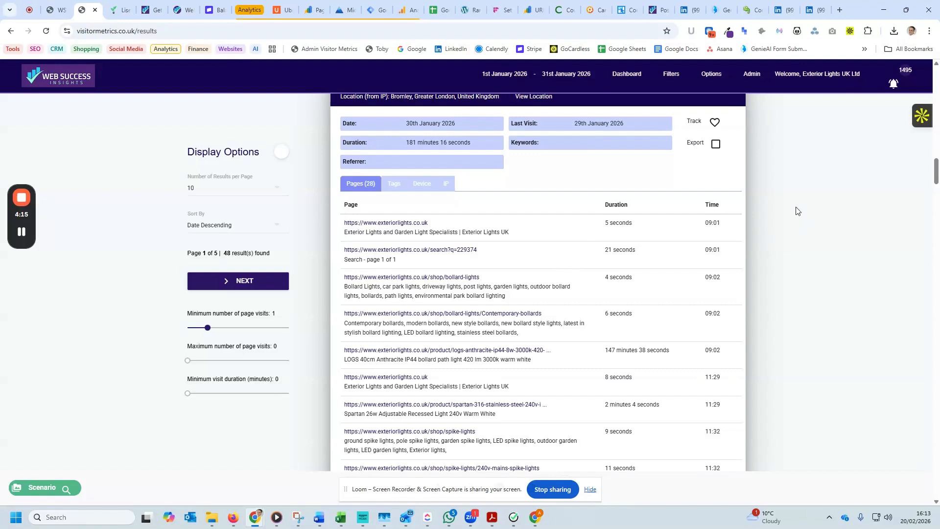
Switch the scenario's /product/ page filter to Exclude and show the updated data.
left_click(672, 74)
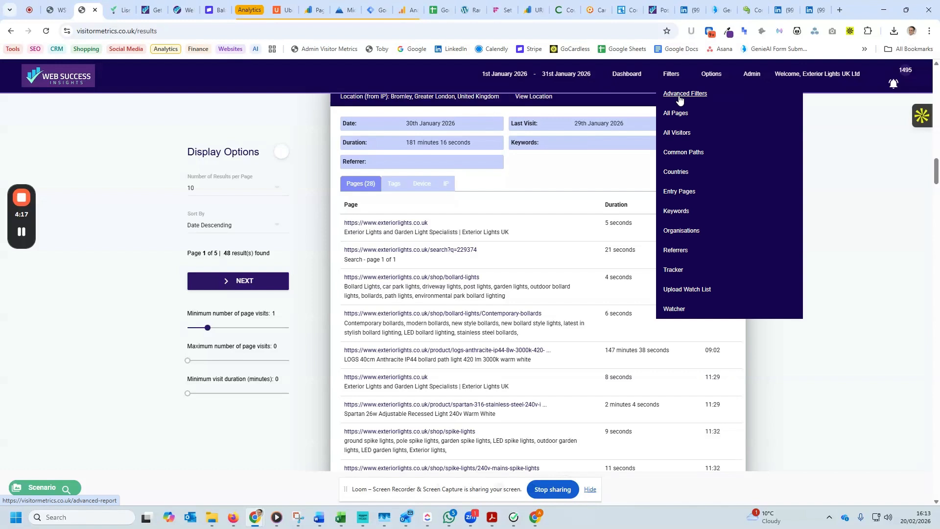
left_click(679, 97)
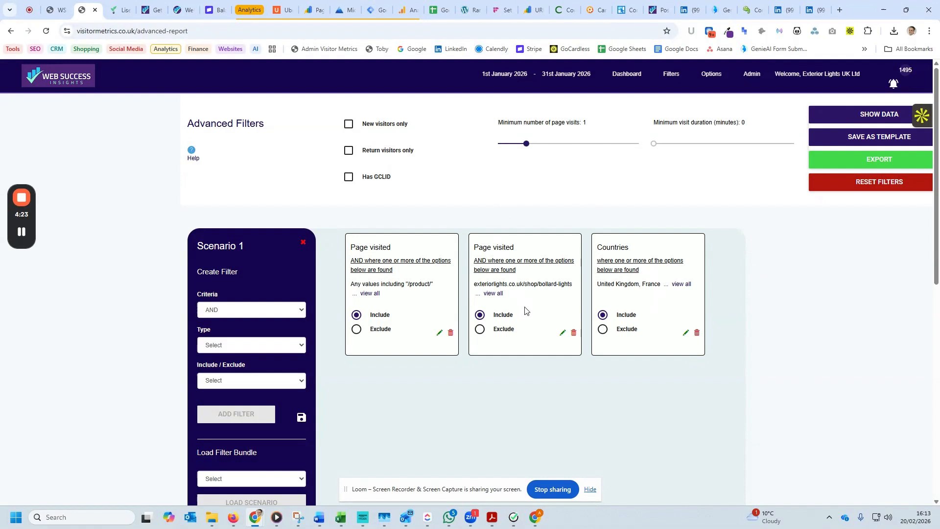
left_click(357, 329)
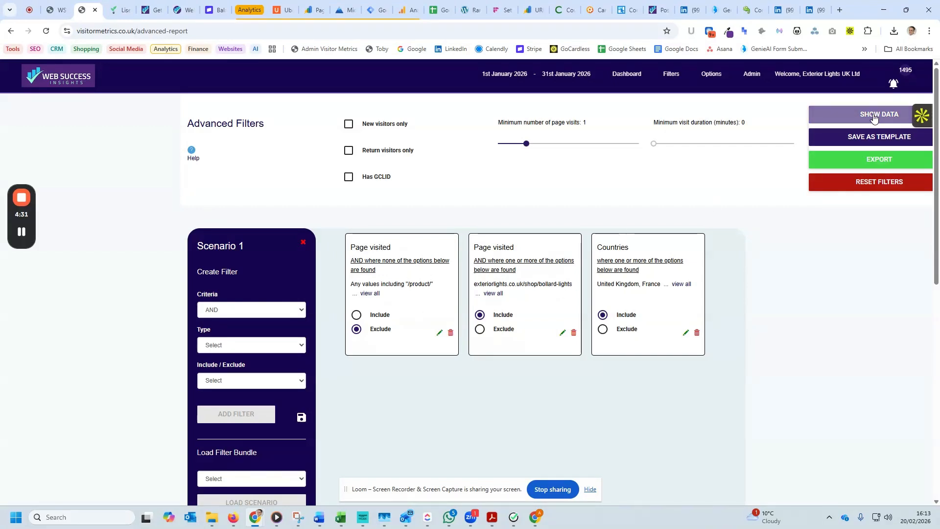
left_click(874, 118)
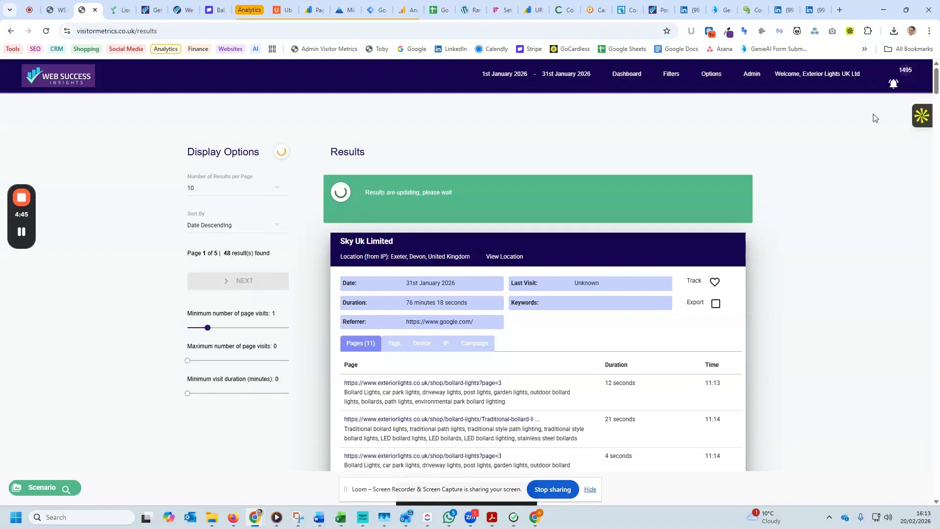
mouse_move(11, 232)
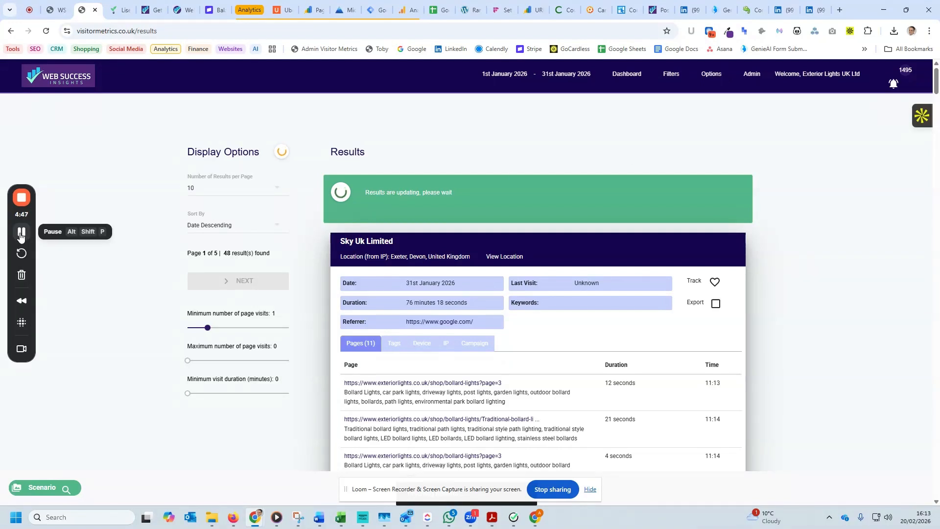
Highlight the result count and examine the page journeys of visitors who viewed bollard lights but no product page.
double_click(377, 186)
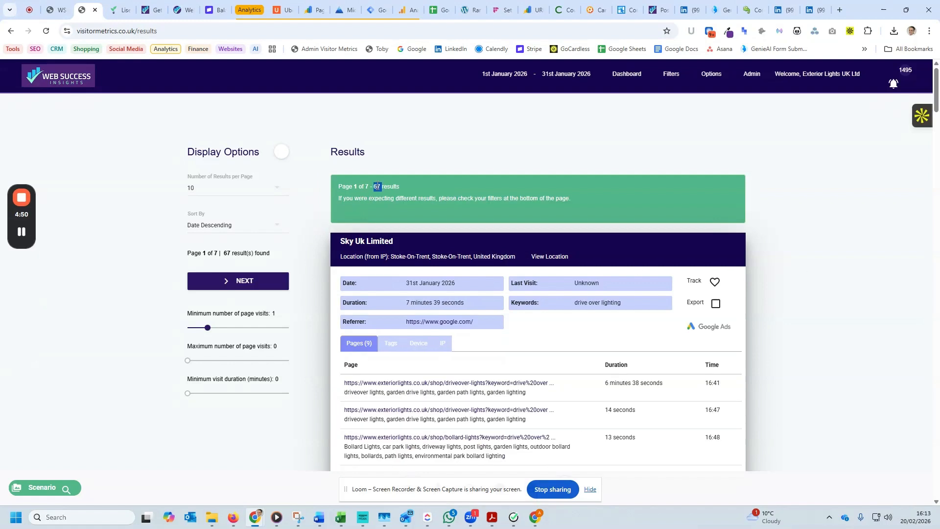
scroll(817, 288, "down", 2)
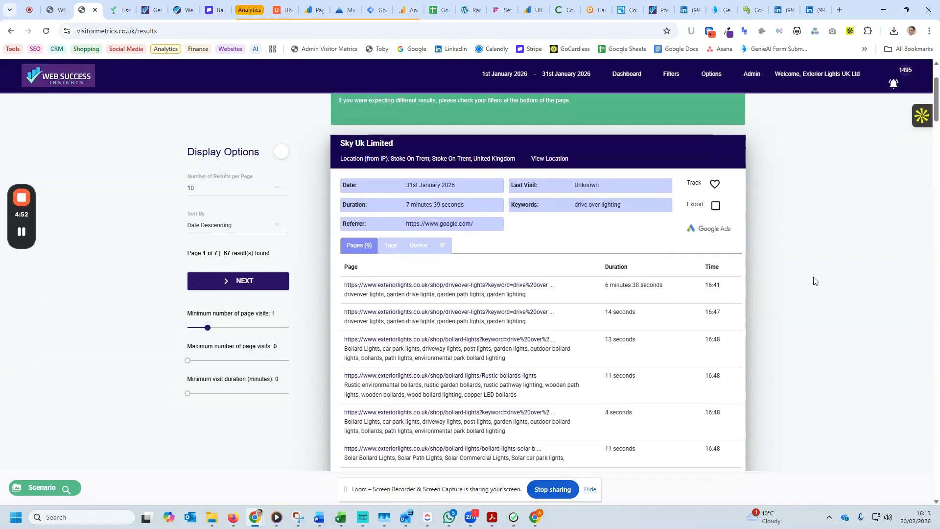
scroll(814, 280, "down", 10)
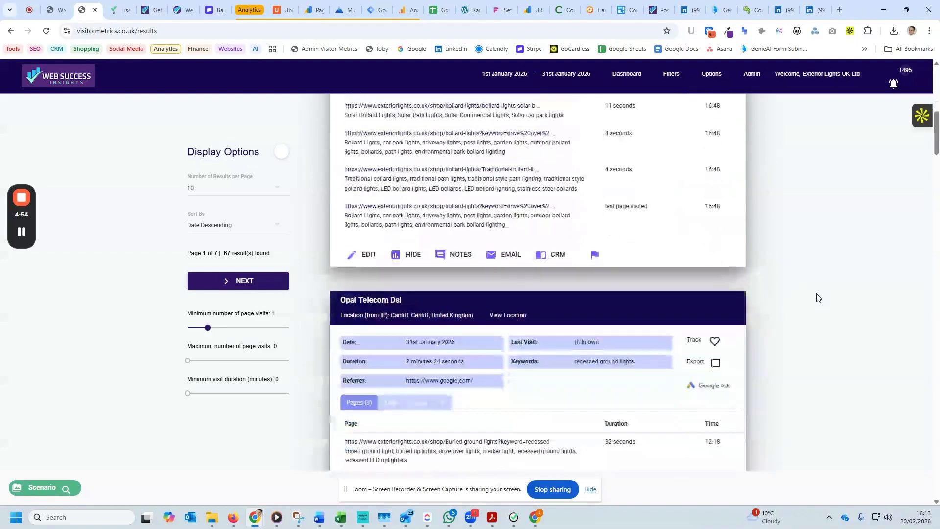
scroll(598, 230, "down", 7)
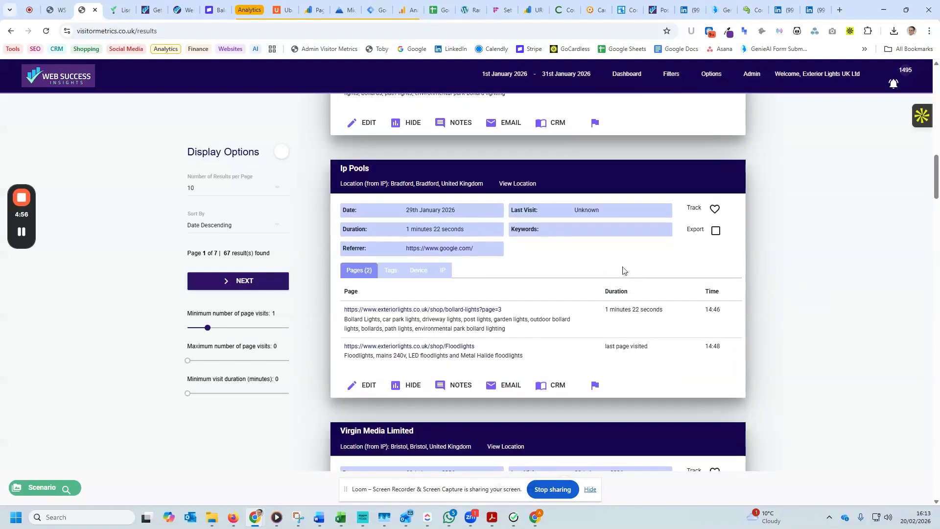
scroll(595, 223, "down", 6)
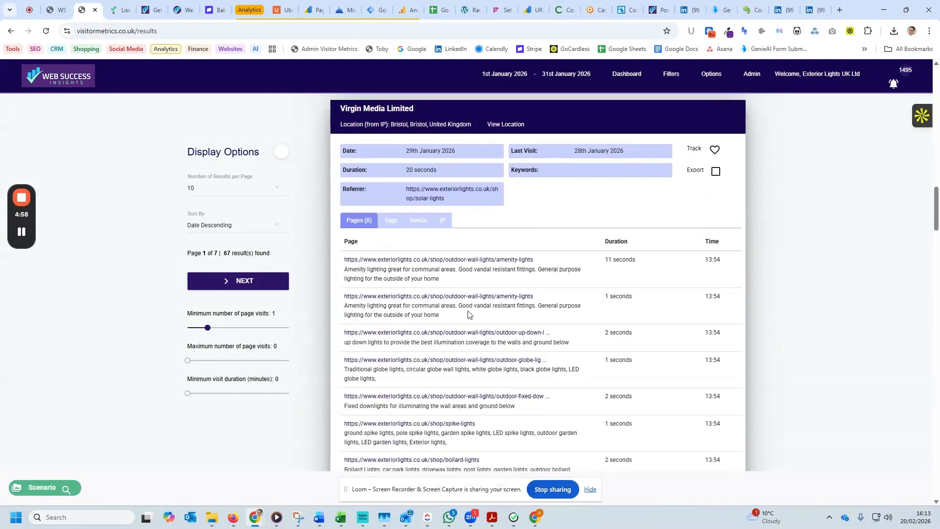
scroll(574, 357, "down", 9)
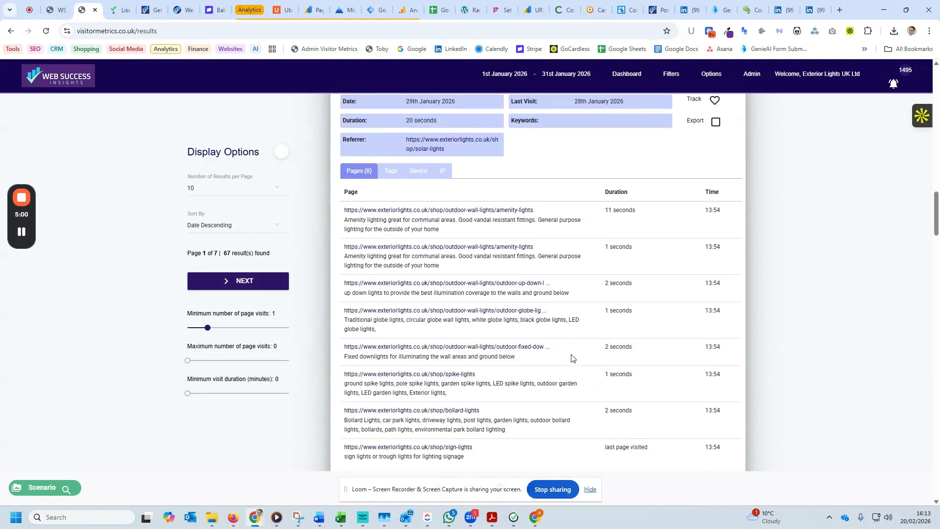
scroll(592, 266, "down", 6)
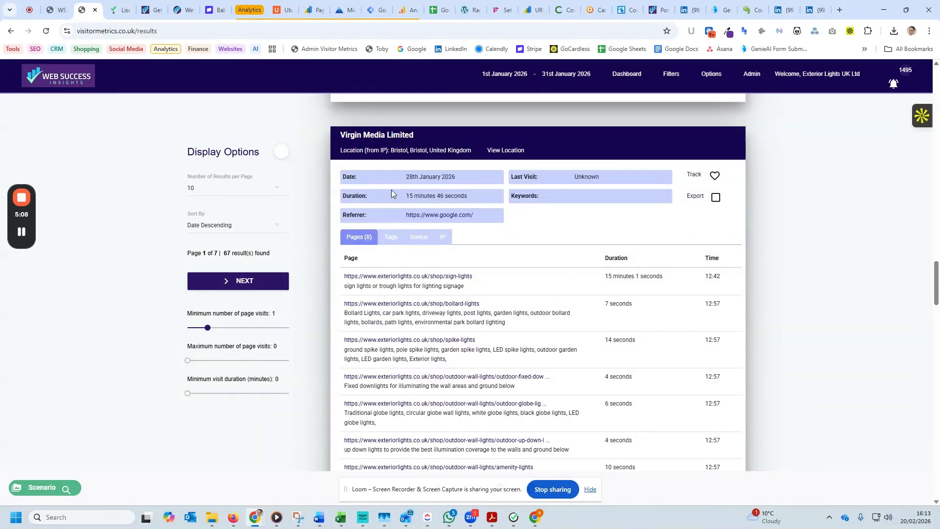
Highlight the date and first page time of the Virgin Media Limited visit on 28th January 2026 and review its pages.
triple_click(431, 177)
left_click_drag(732, 282, 700, 291)
scroll(544, 342, "down", 4)
scroll(542, 335, "up", 3)
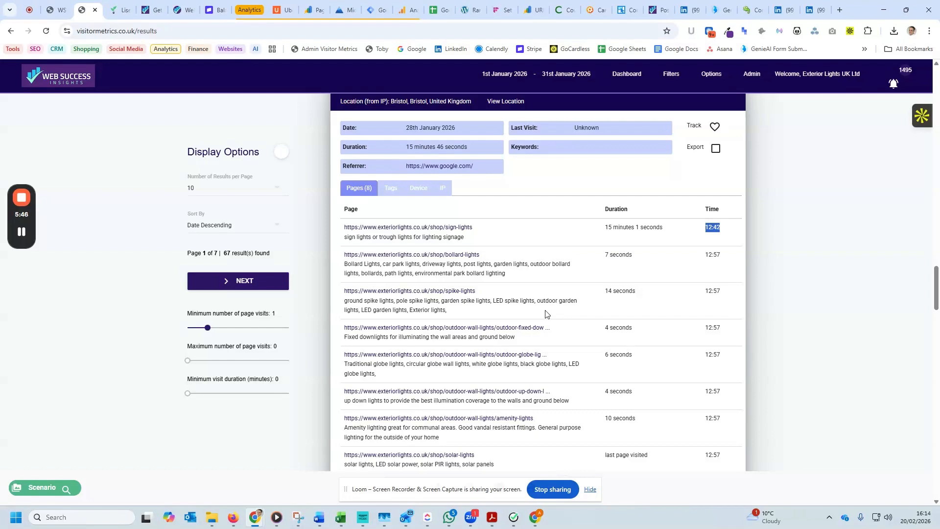
Return to the scenario's advanced filters from the results.
scroll(664, 297, "up", 20)
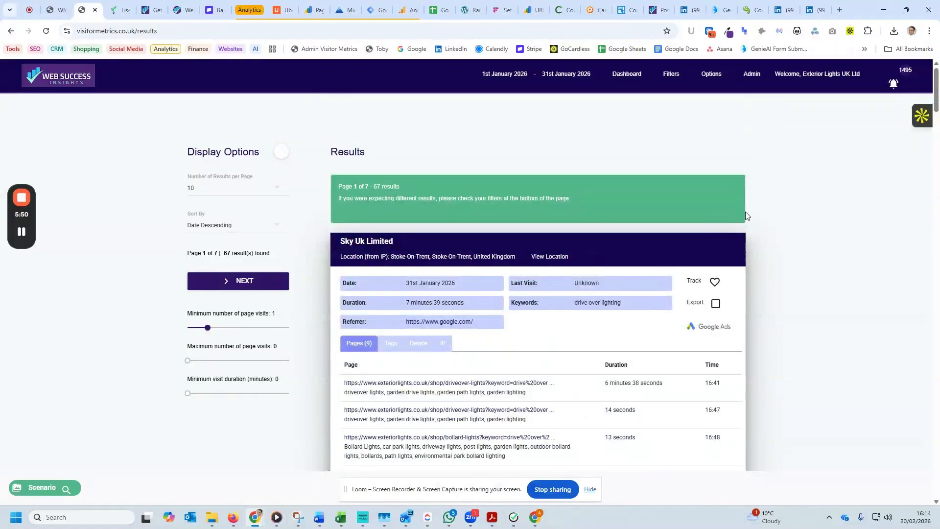
left_click(655, 75)
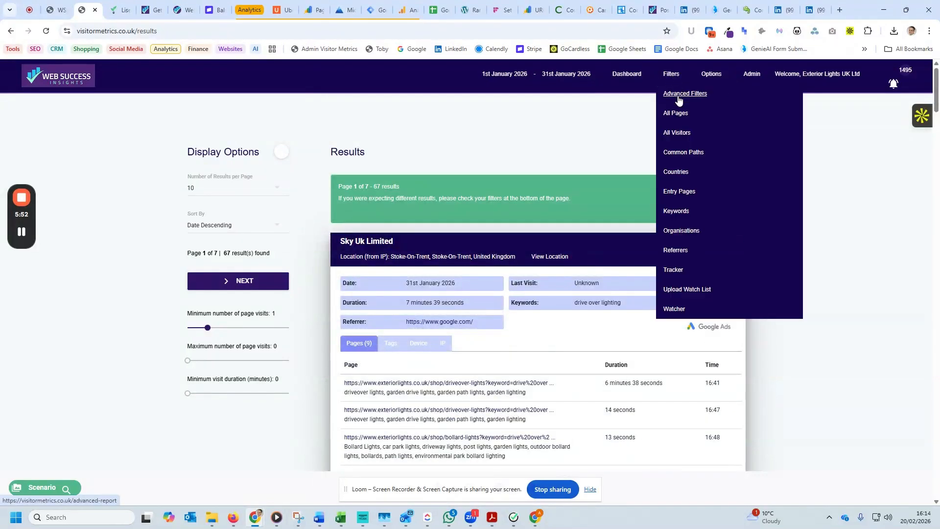
left_click(679, 99)
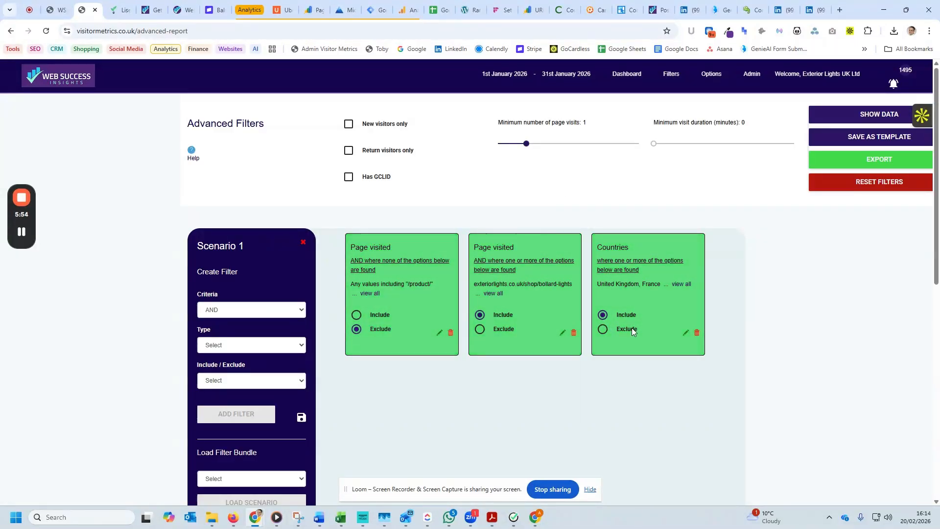